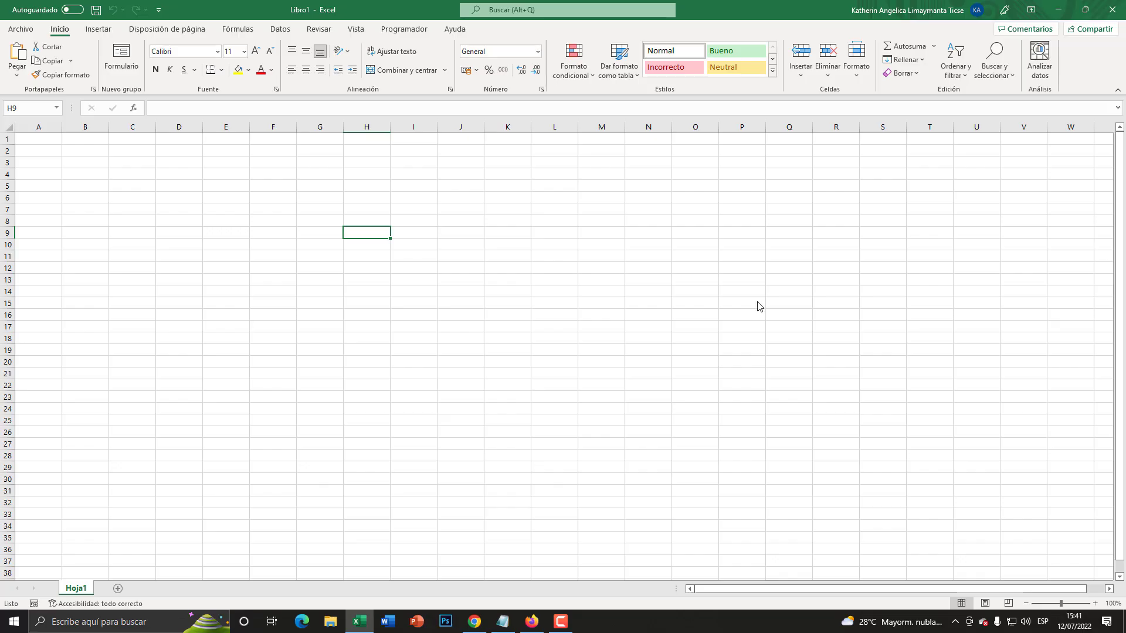
Step: Restore the Excel window down to reveal the Google Sheets exam responses behind it
double_click(378, 9)
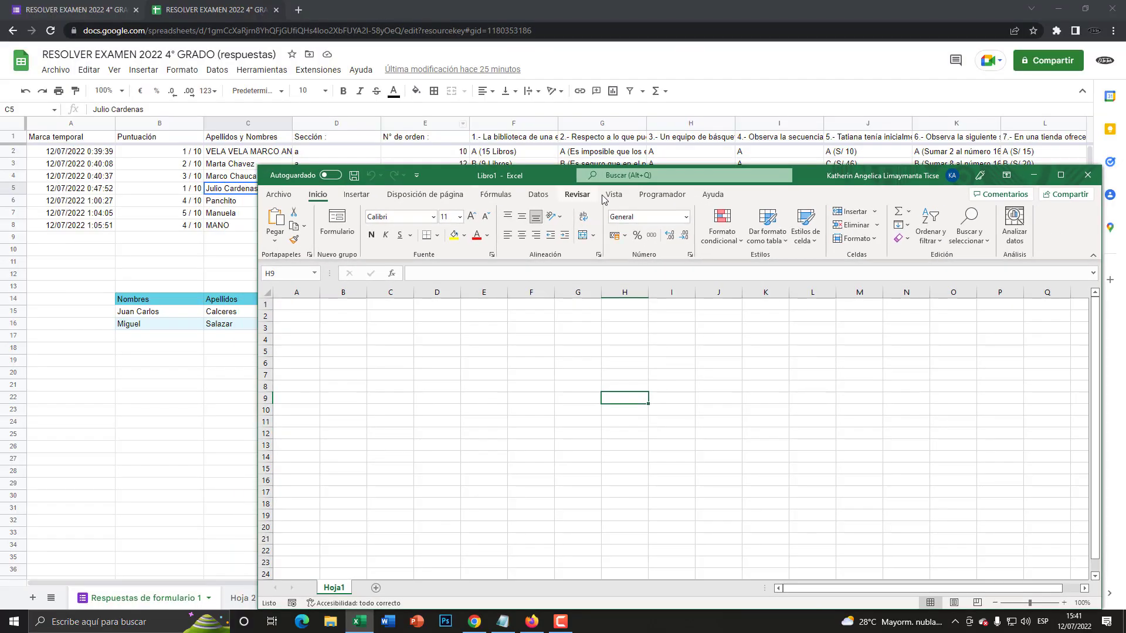
Step: Bring the Google Sheets responses forward and point out the respondent names in column C
click(1060, 174)
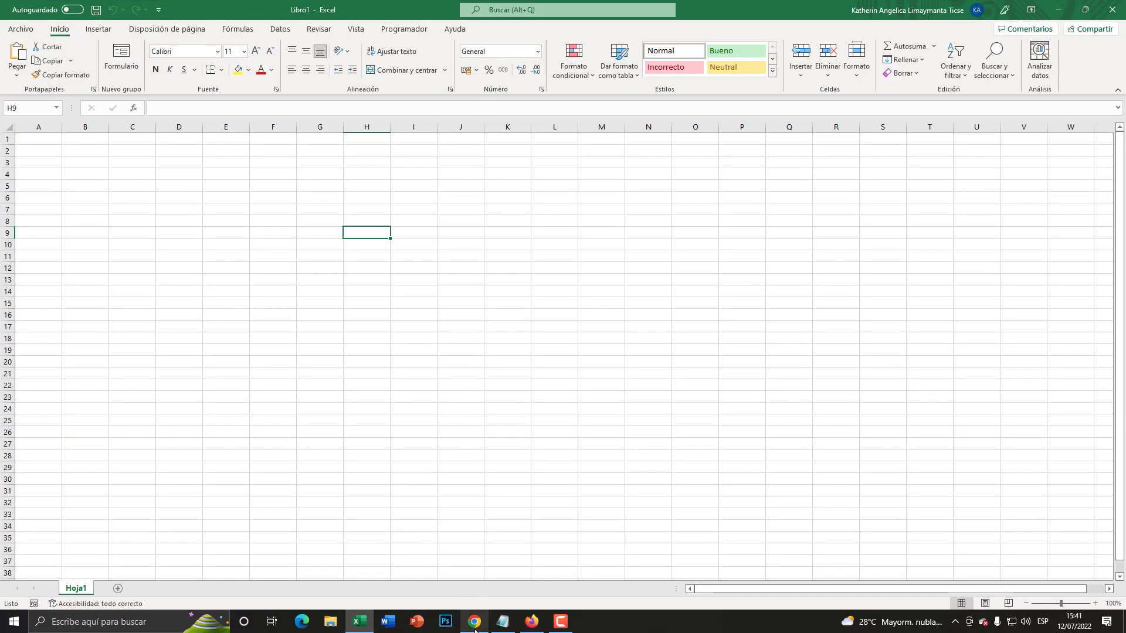
click(474, 621)
click(239, 203)
click(238, 190)
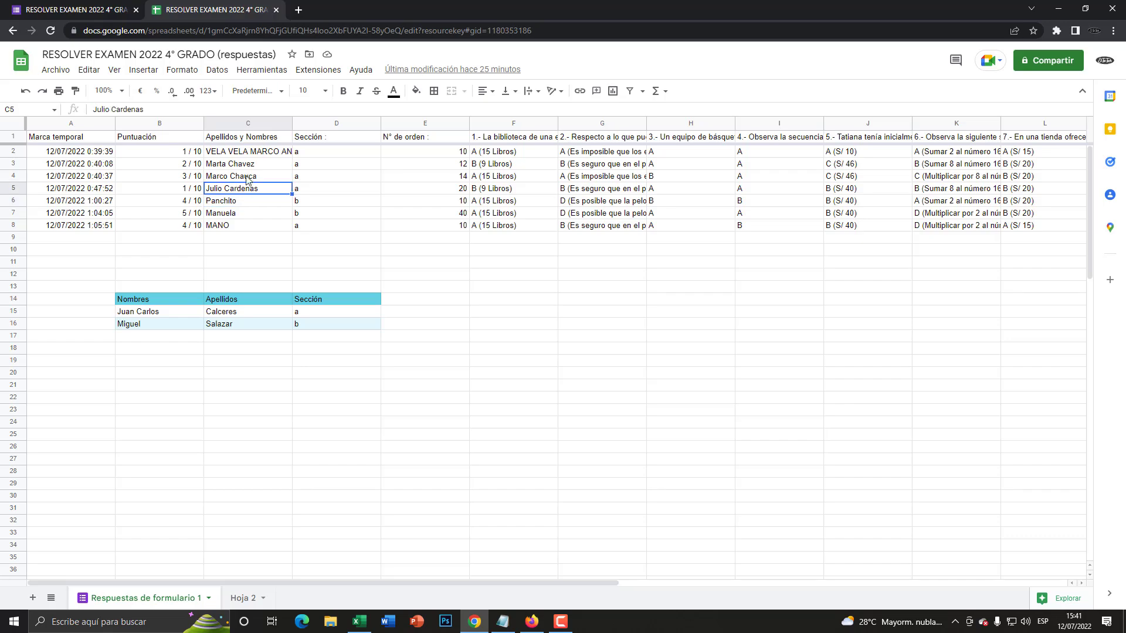
click(246, 177)
click(246, 165)
click(245, 153)
click(247, 191)
click(246, 226)
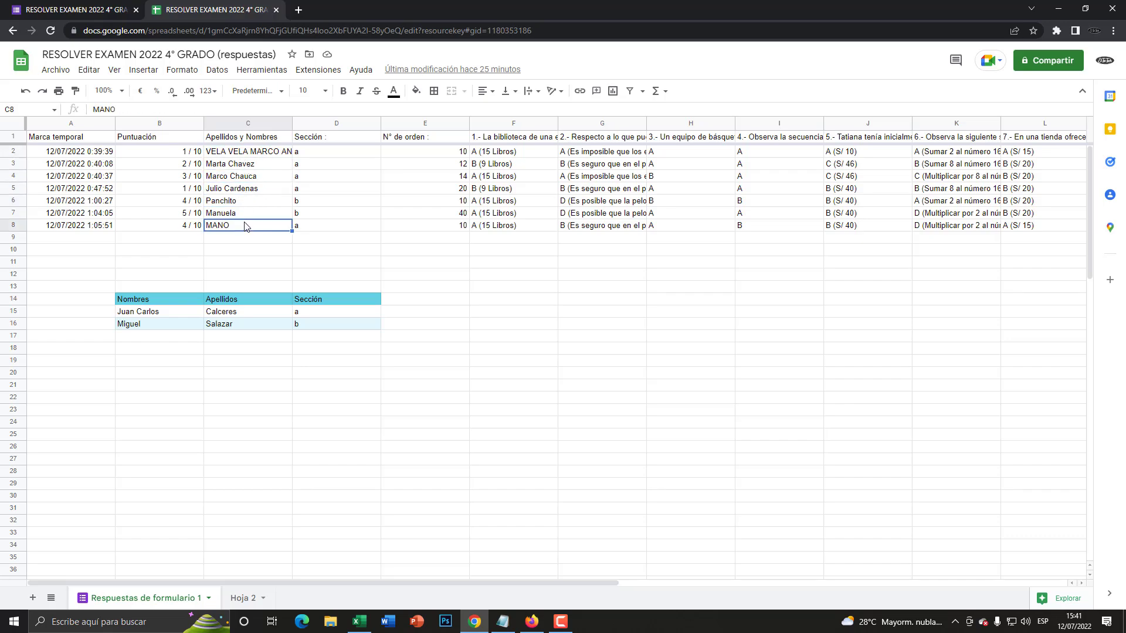
click(233, 214)
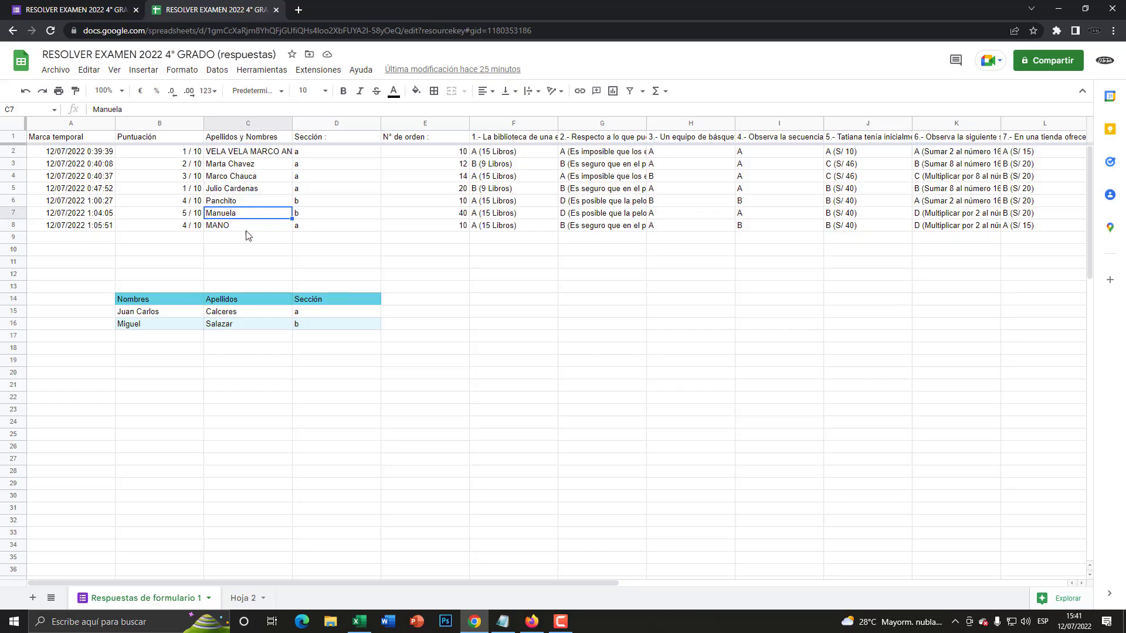
Step: Glance at the blank Excel workbook, then return to Sheets and select name cell C5
click(359, 621)
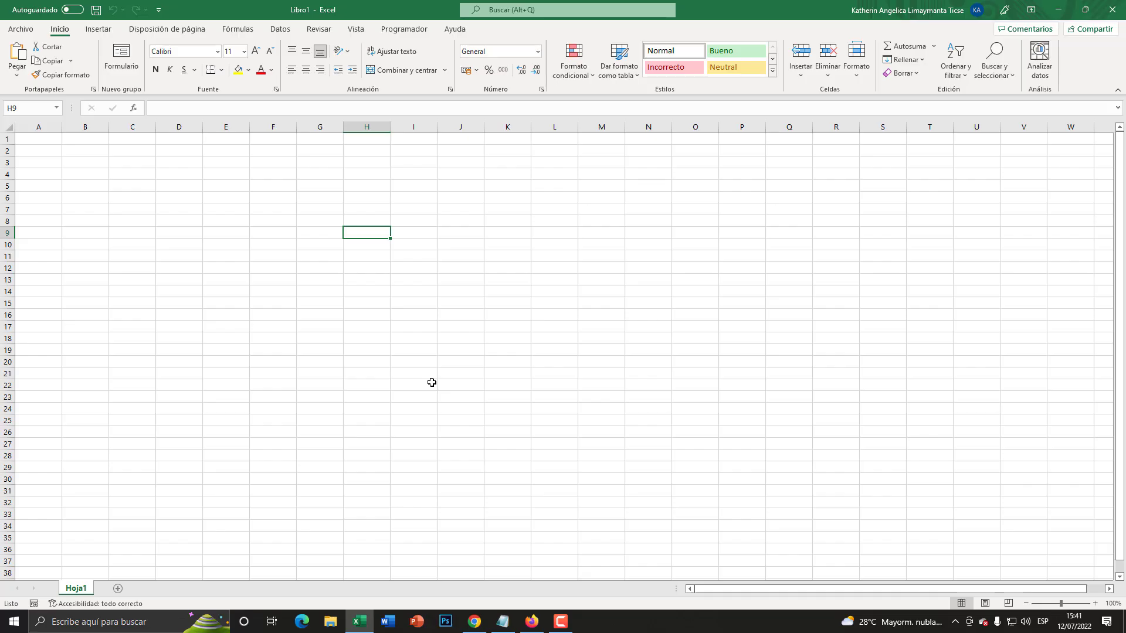
click(474, 621)
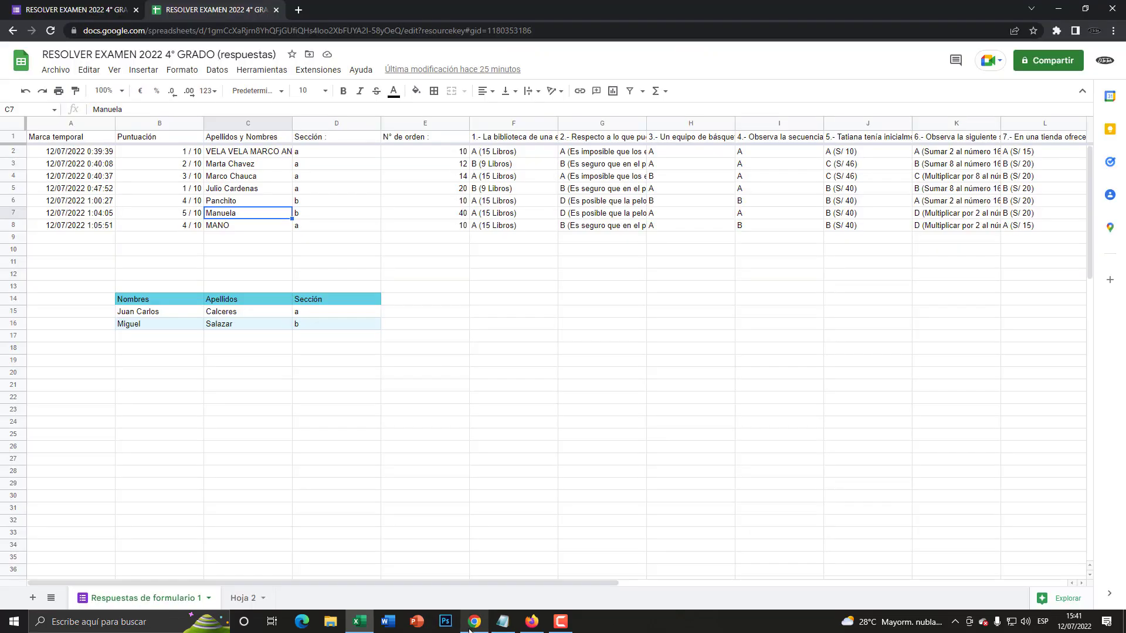
click(258, 201)
click(255, 189)
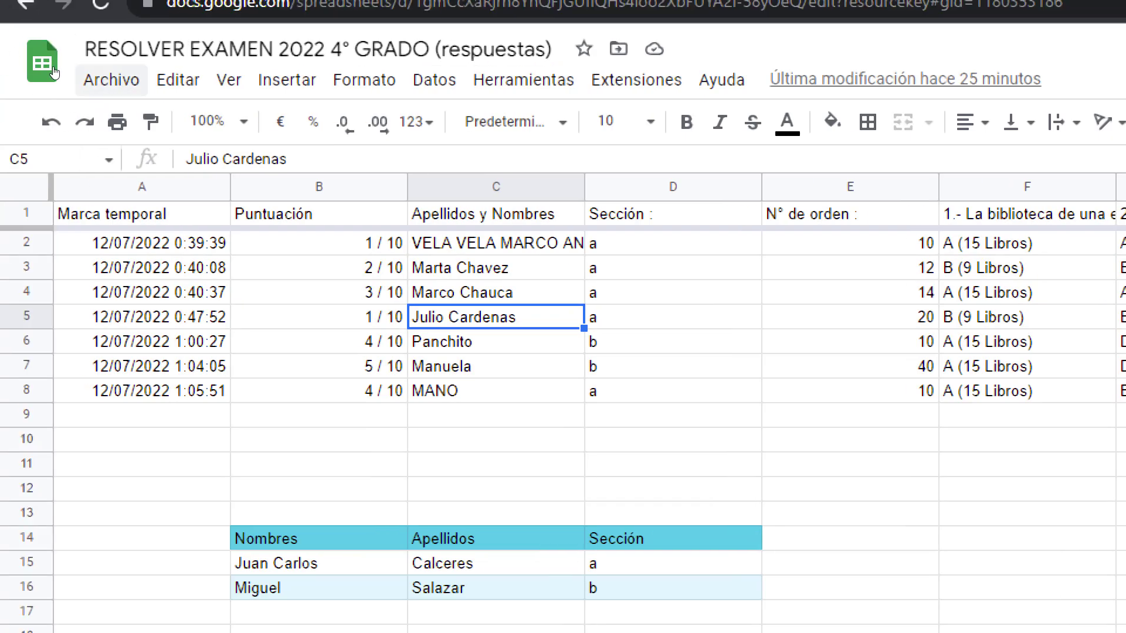
Step: Set Publish to web to the Entire document in Microsoft Excel (.xlsx) format
click(63, 72)
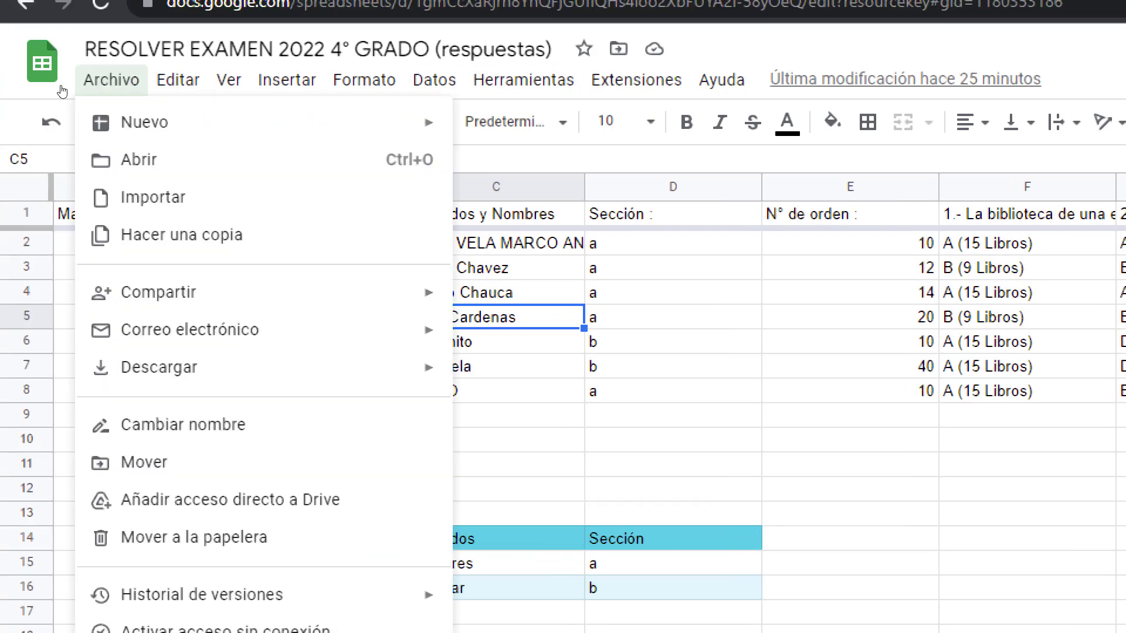
mouse_move(158, 292)
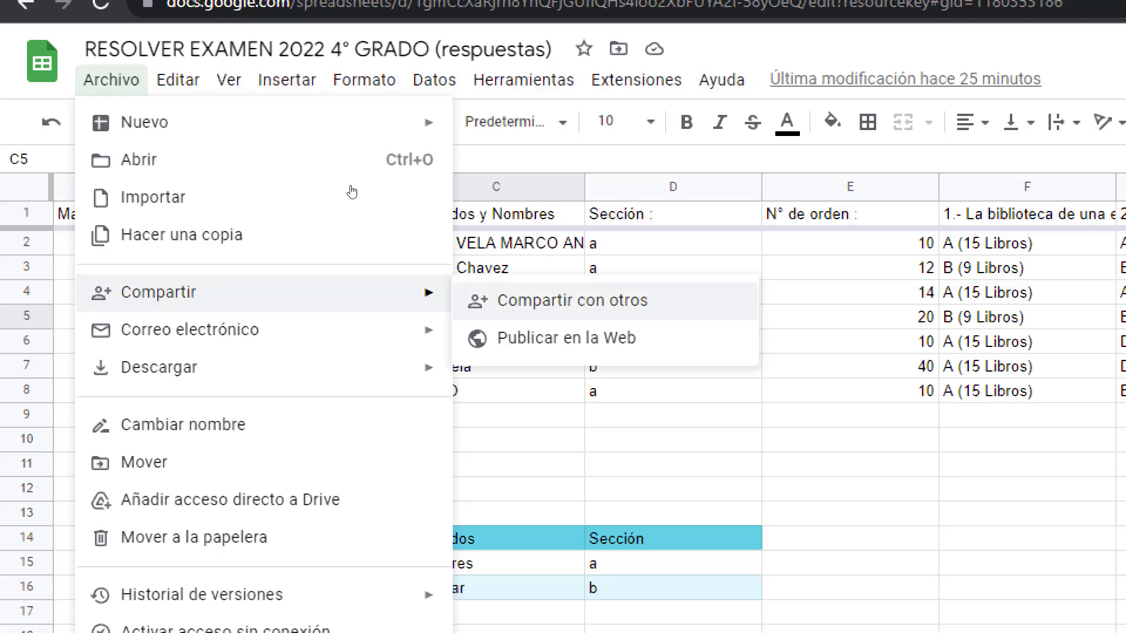
click(633, 346)
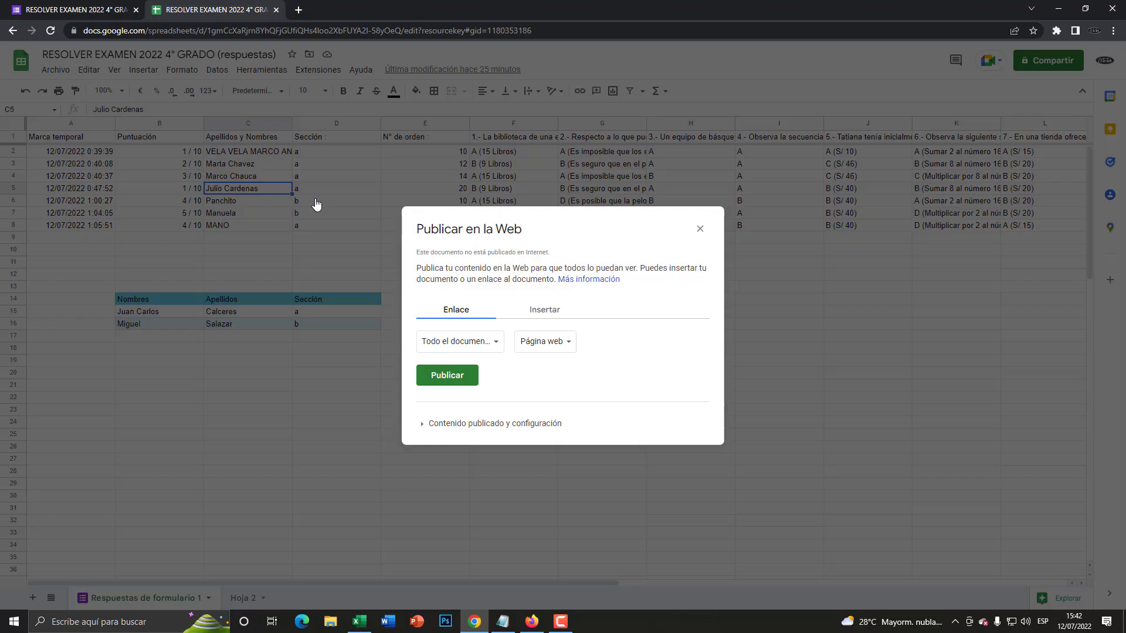
click(467, 350)
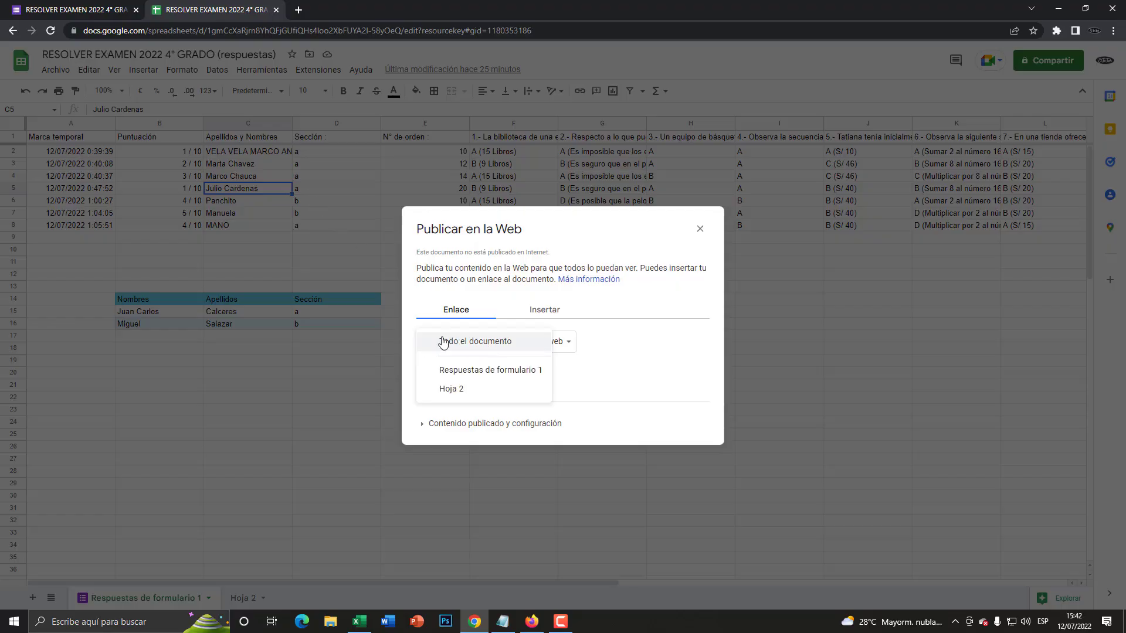
click(493, 349)
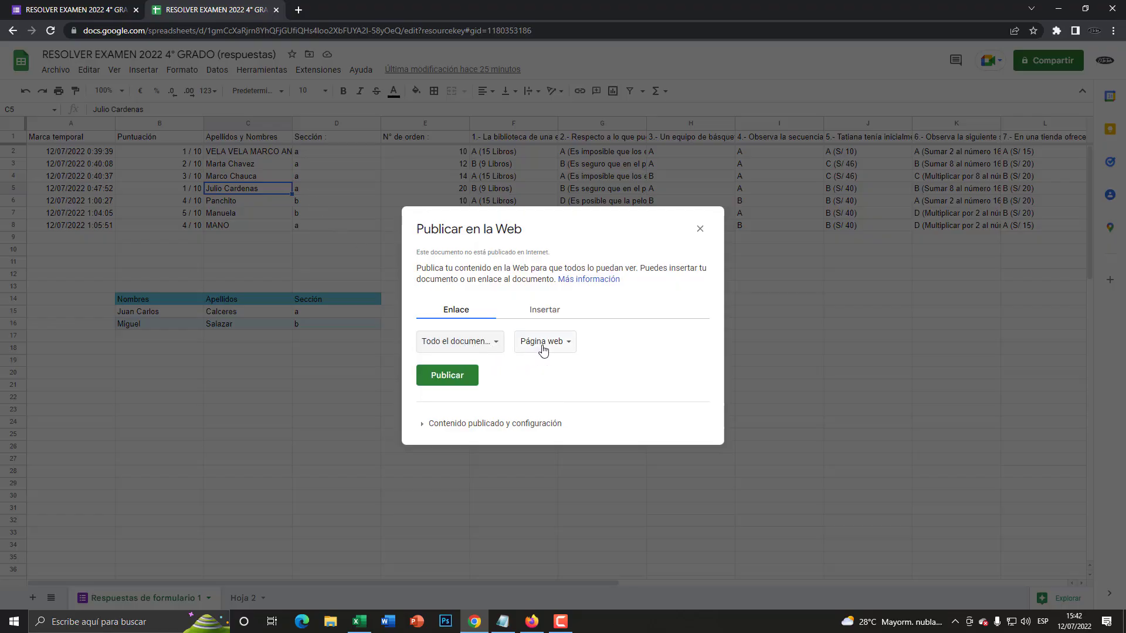
key(super+plus)
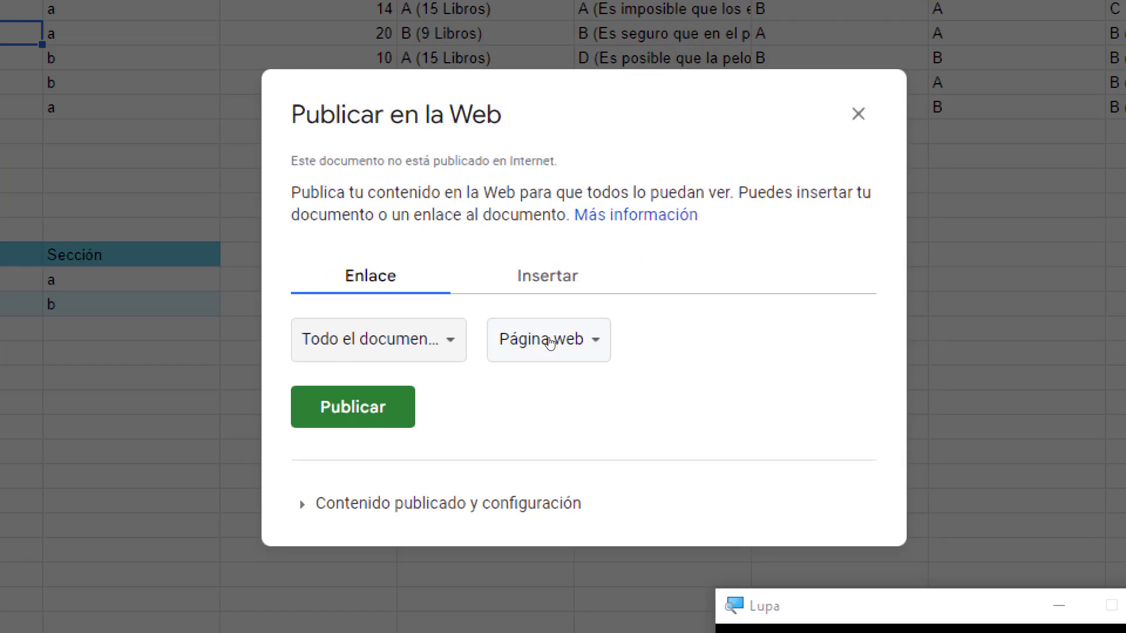
click(543, 346)
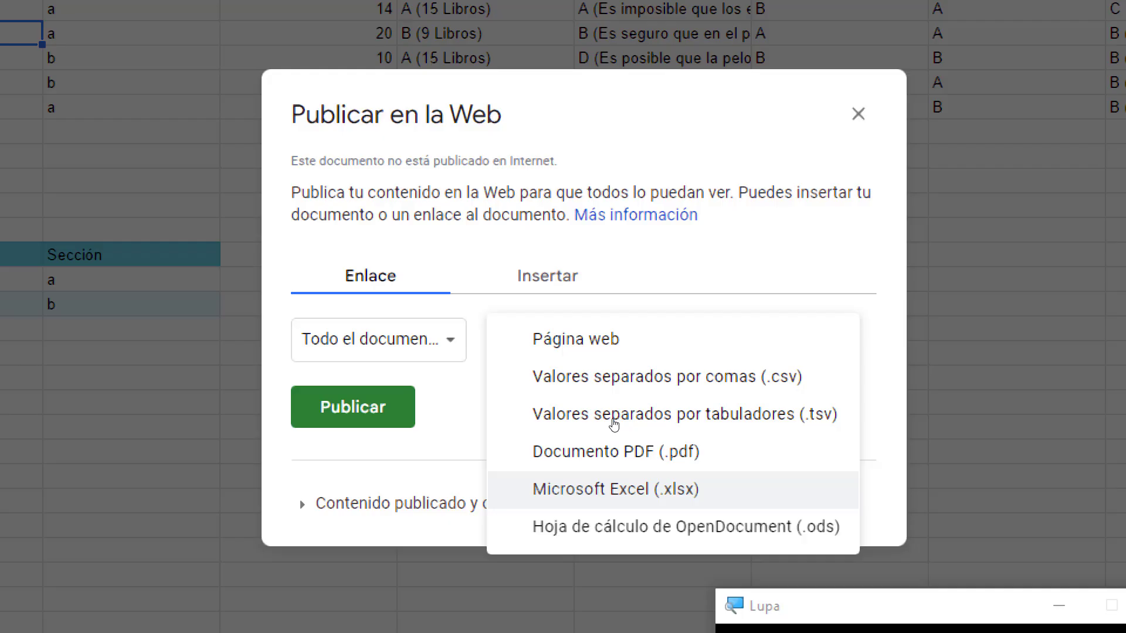
key(Return)
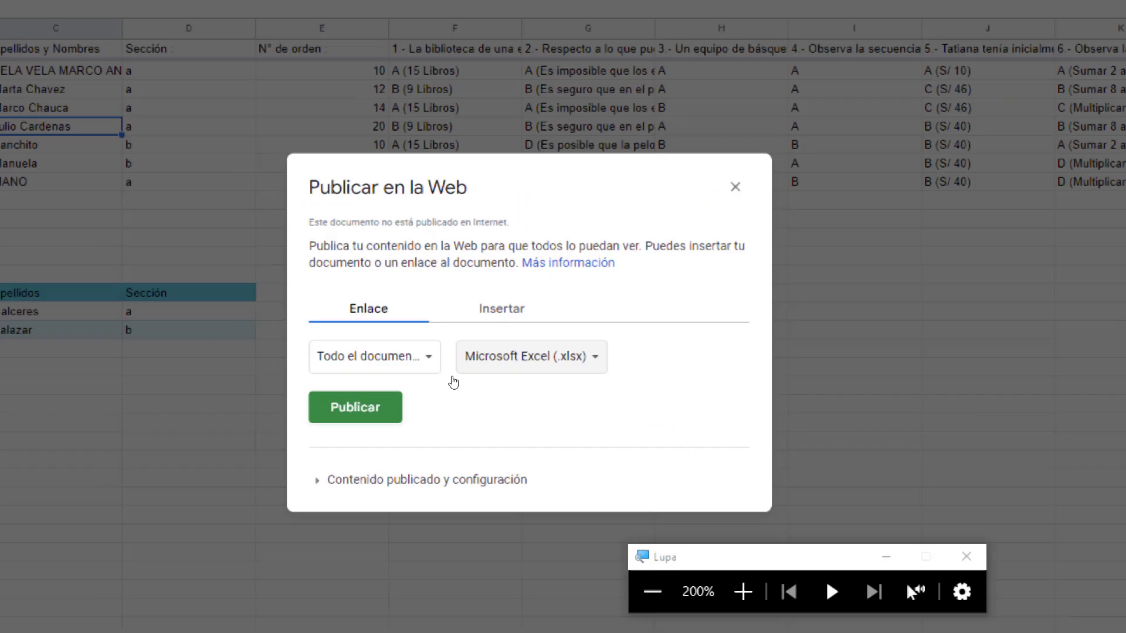
key(super+Escape)
Step: Publish the spreadsheet to the web and confirm the publishing prompt
click(451, 380)
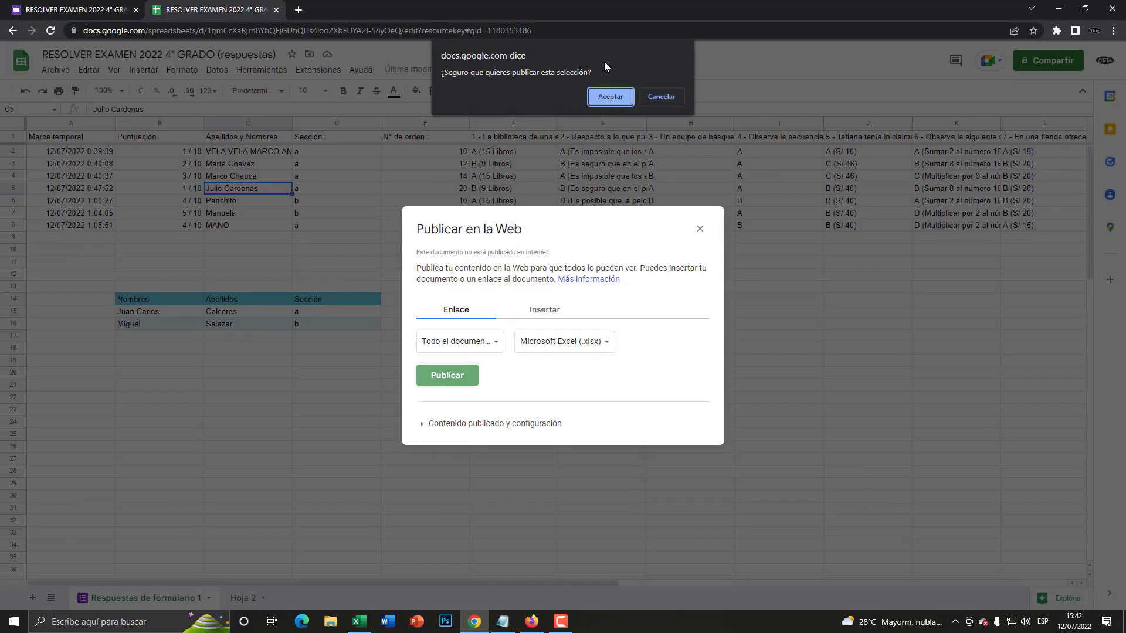
key(super)
key(super+plus)
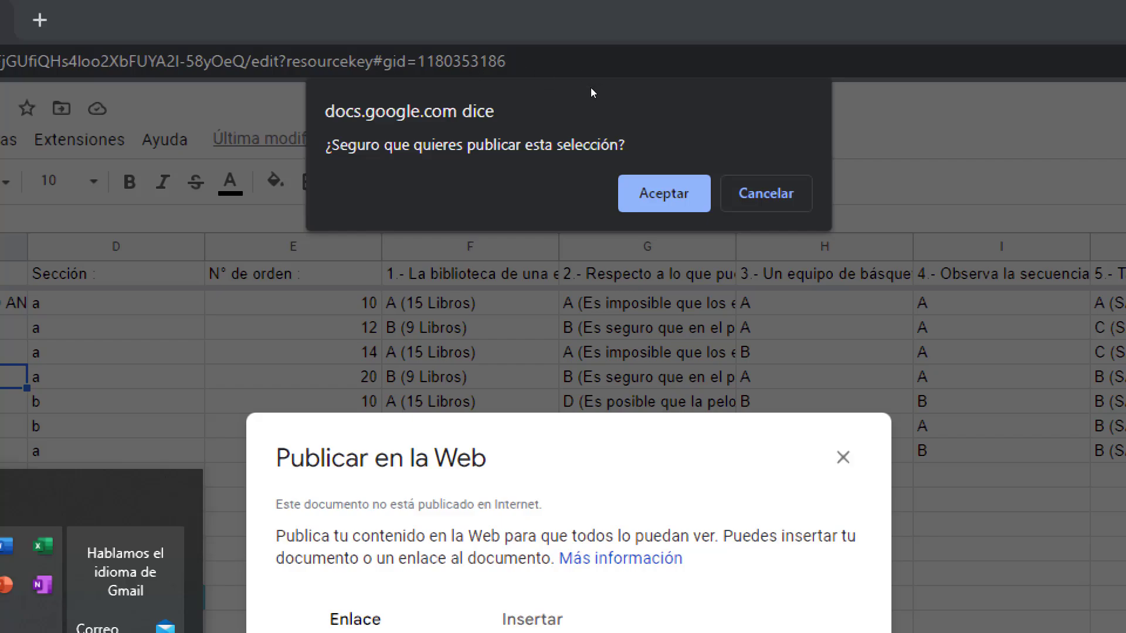
key(super+minus)
key(super+minus)
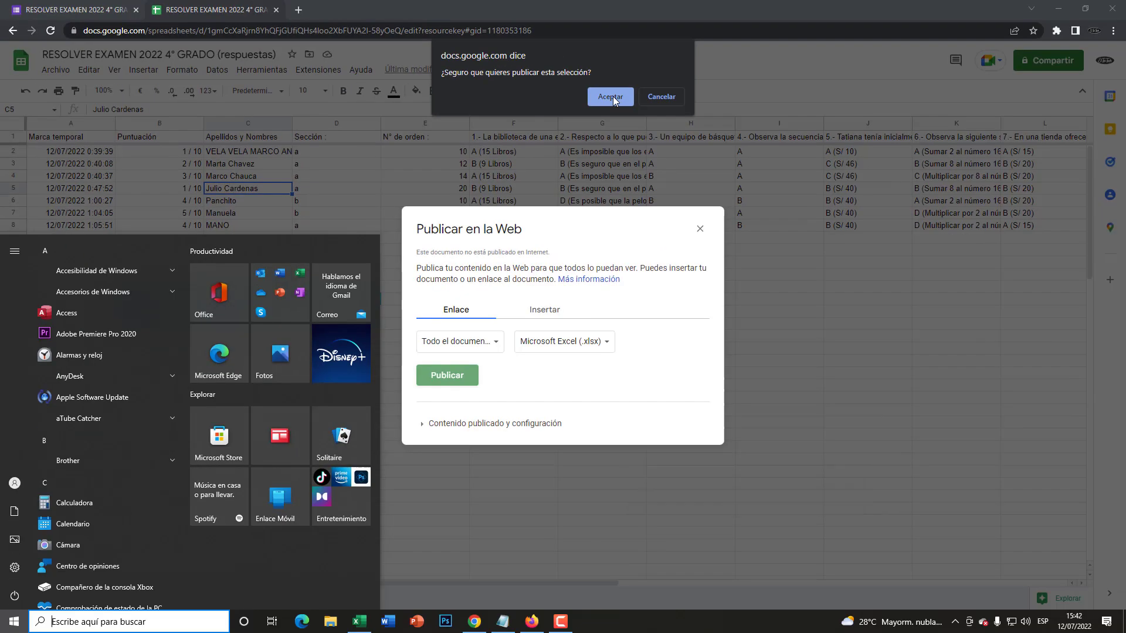
click(613, 97)
click(613, 98)
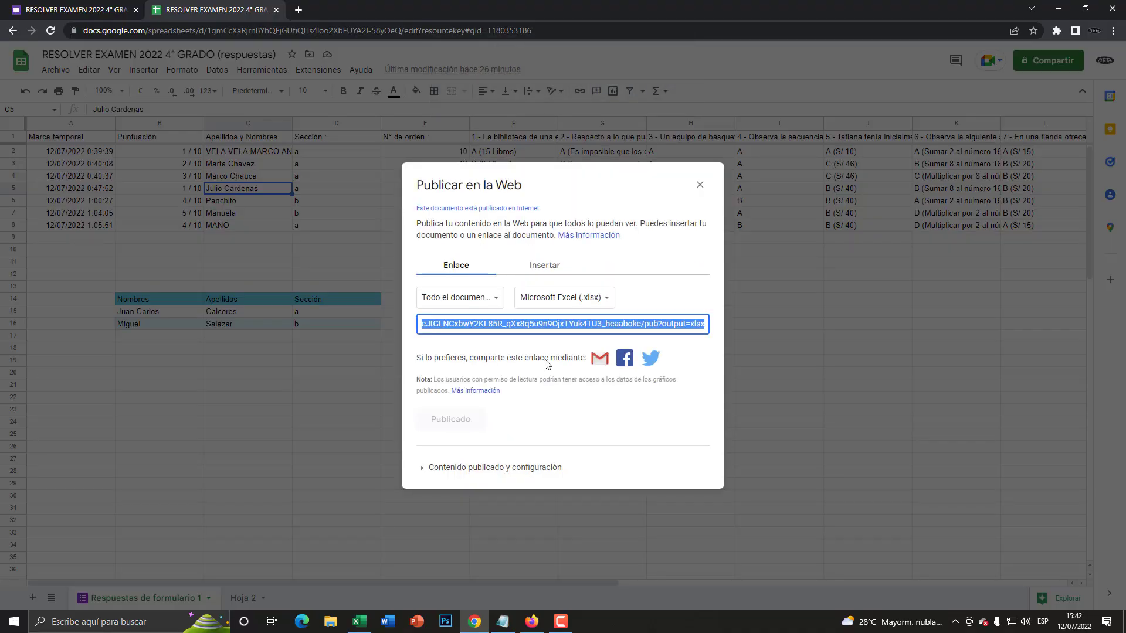
key(super+plus)
Step: Copy the published .xlsx link and return to the Excel workbook
right_click(514, 325)
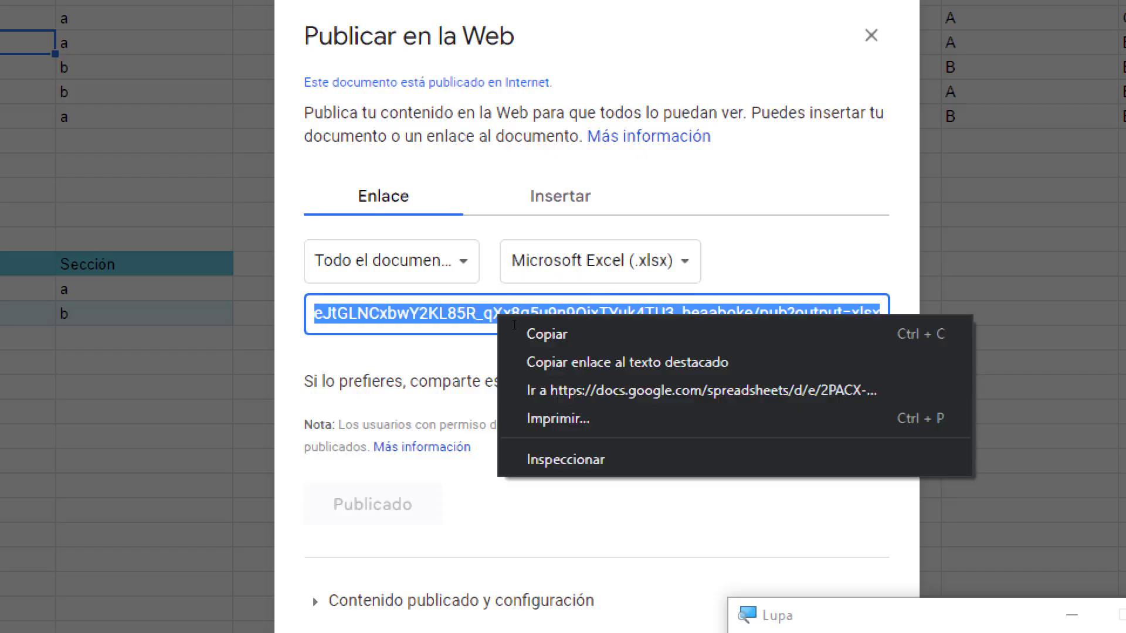
click(542, 332)
key(super+Escape)
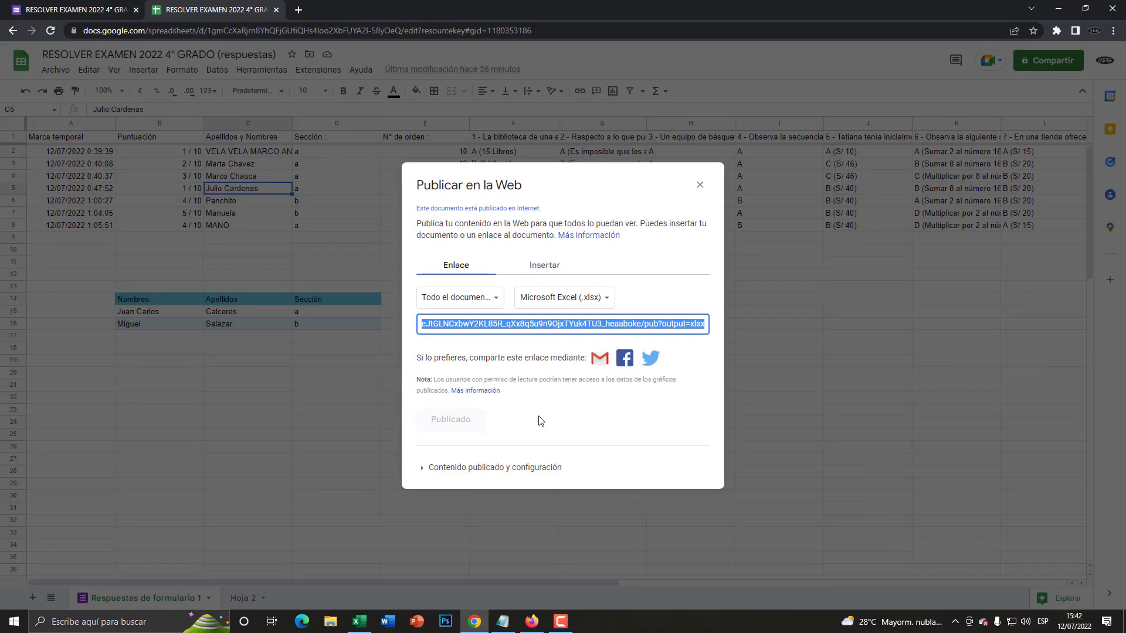
click(359, 622)
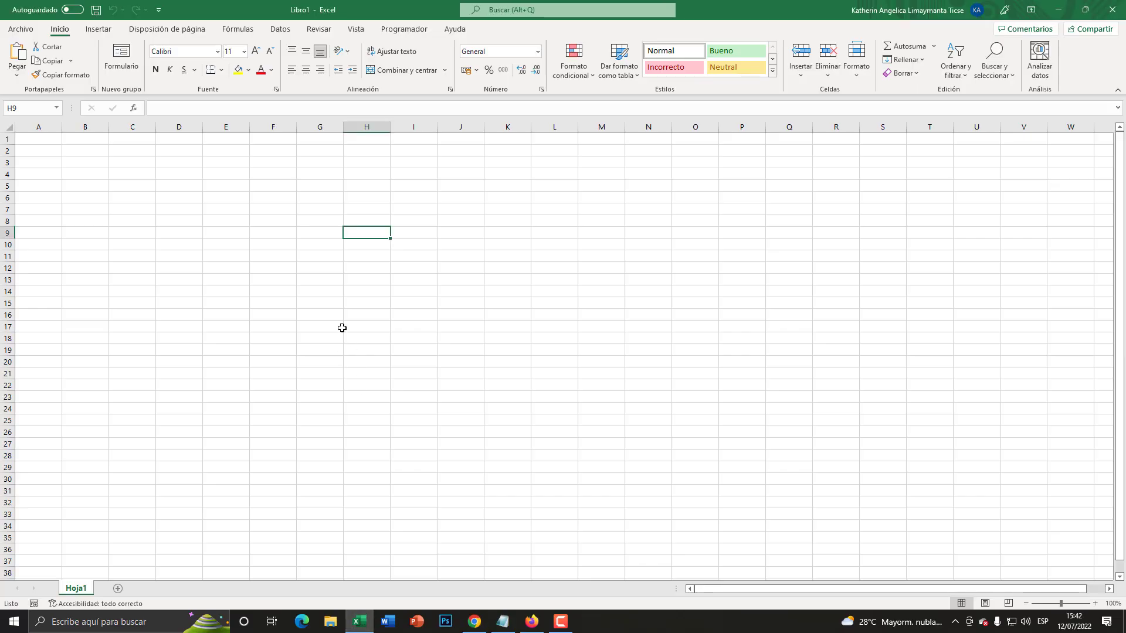
Step: With cell C4 selected, start a From Web import via Data > Get Data > From Other Sources
click(141, 174)
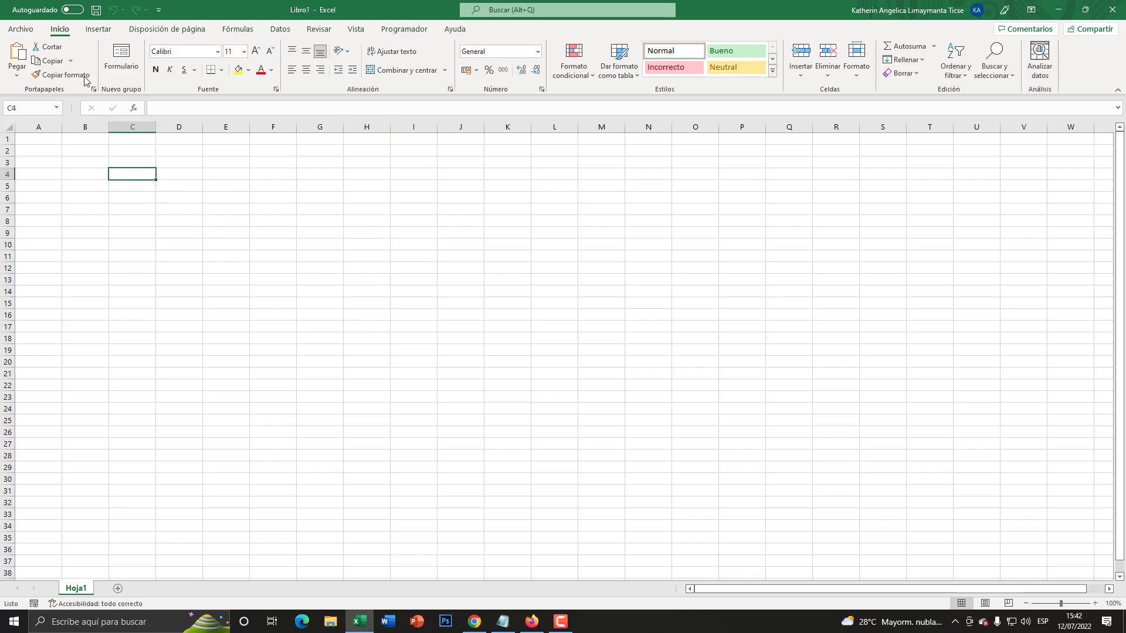
click(281, 31)
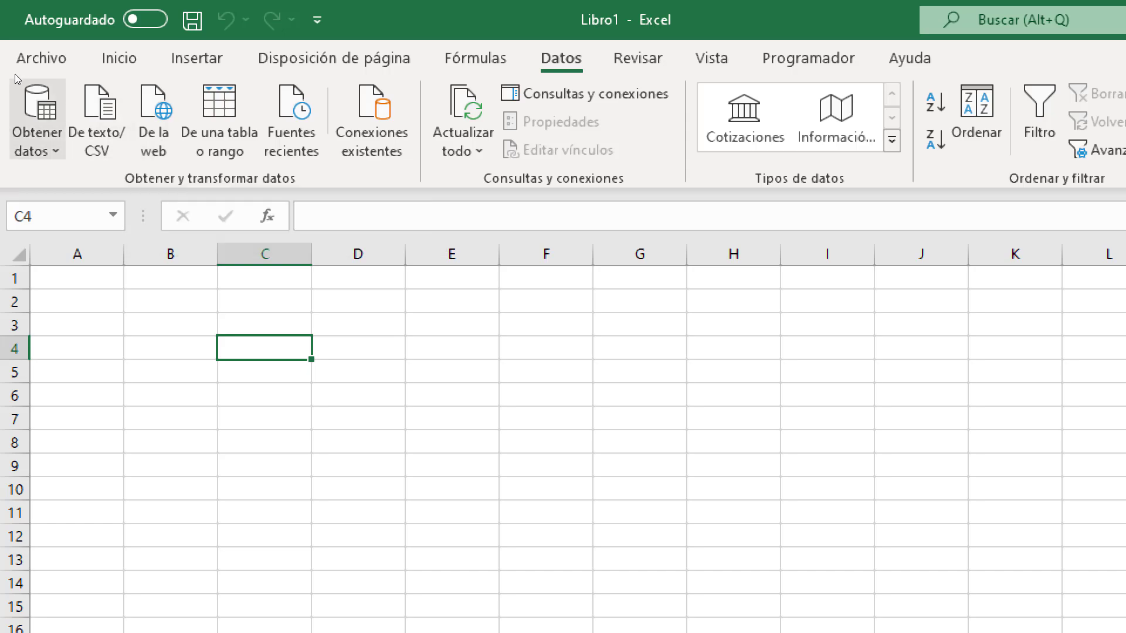
click(35, 117)
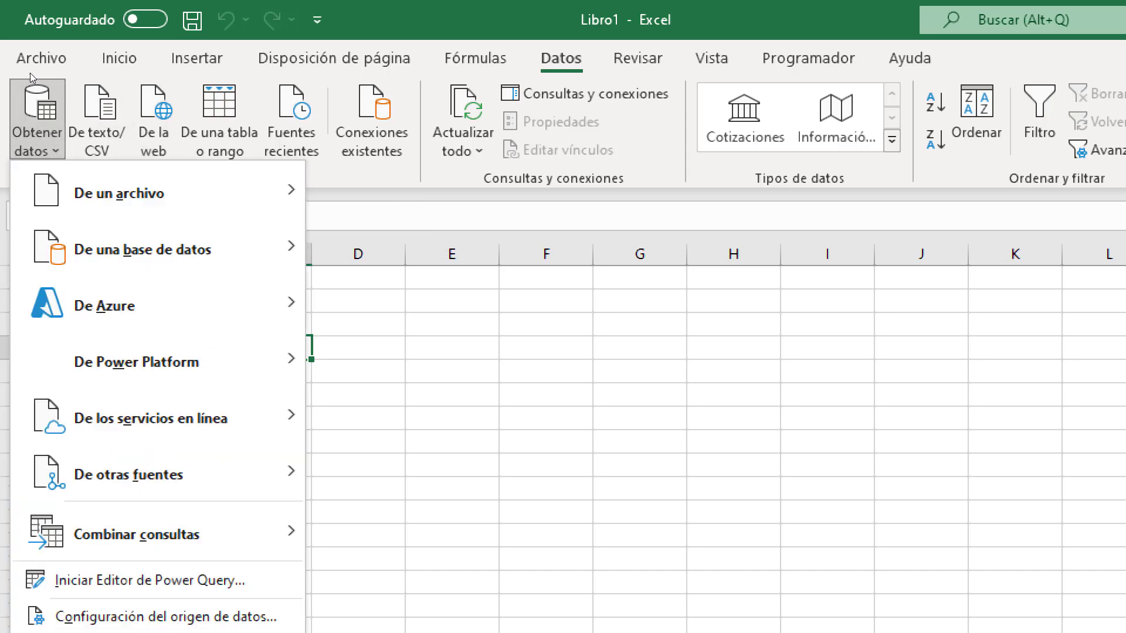
key(Down)
key(Down)
key(Down)
key(Down)
key(Down)
key(Right)
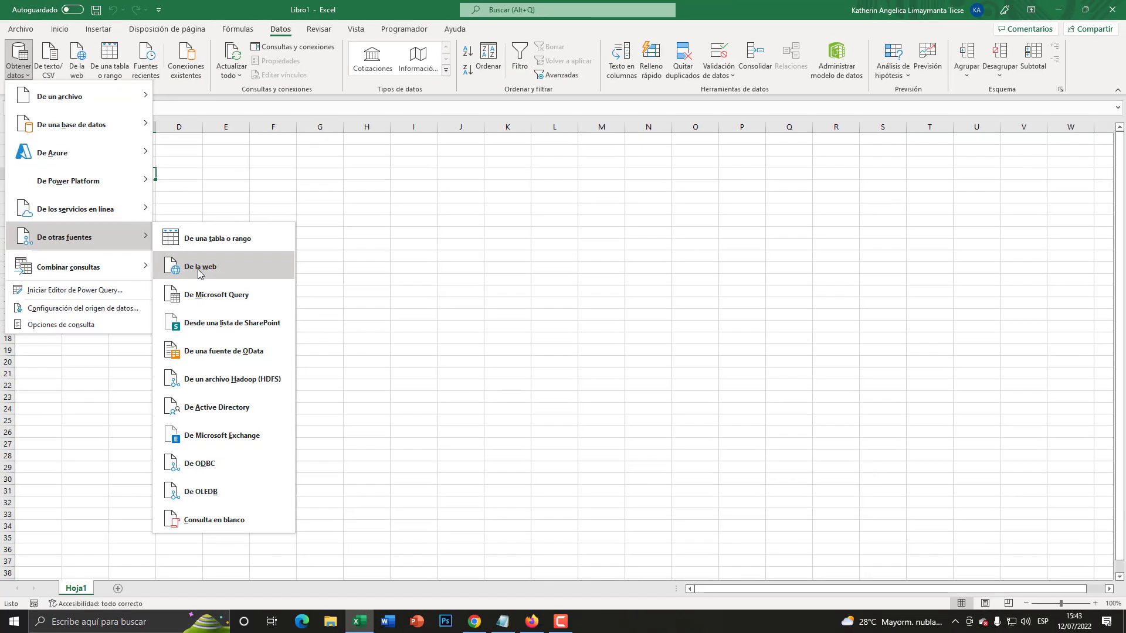
click(200, 268)
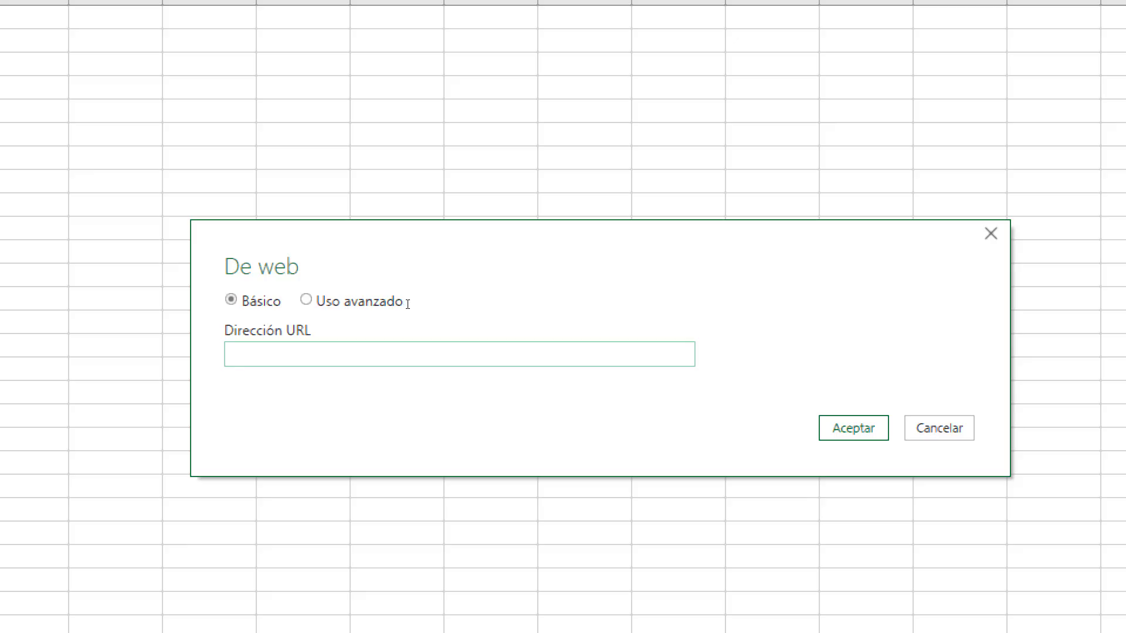
Step: Paste the published link as the web address and list the docs.google.com sheets
key(ctrl+v)
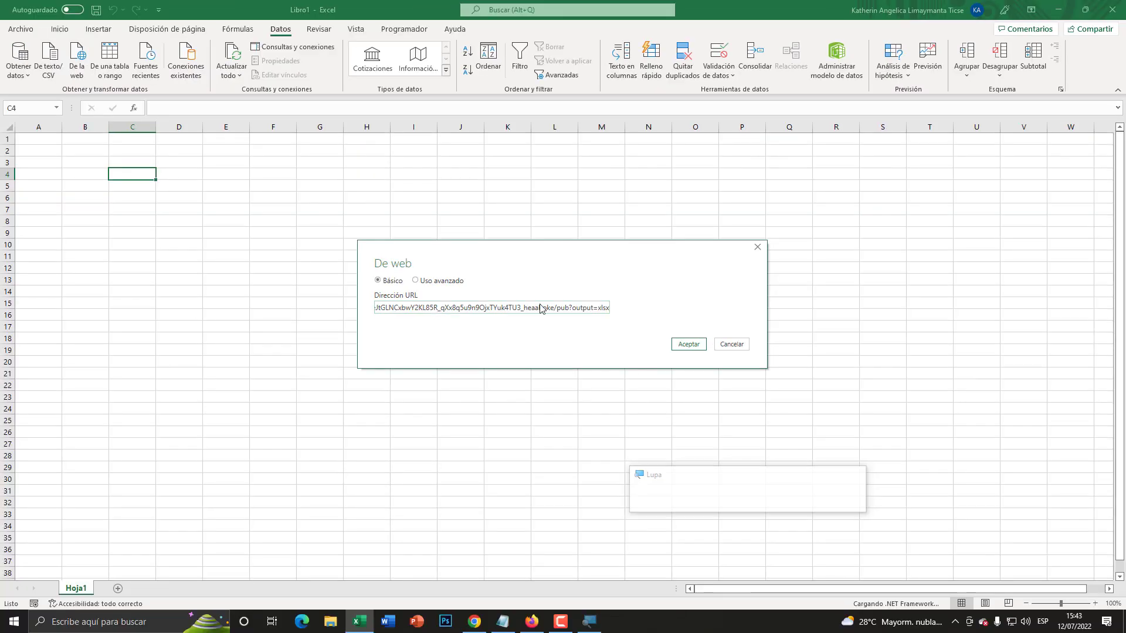
click(695, 349)
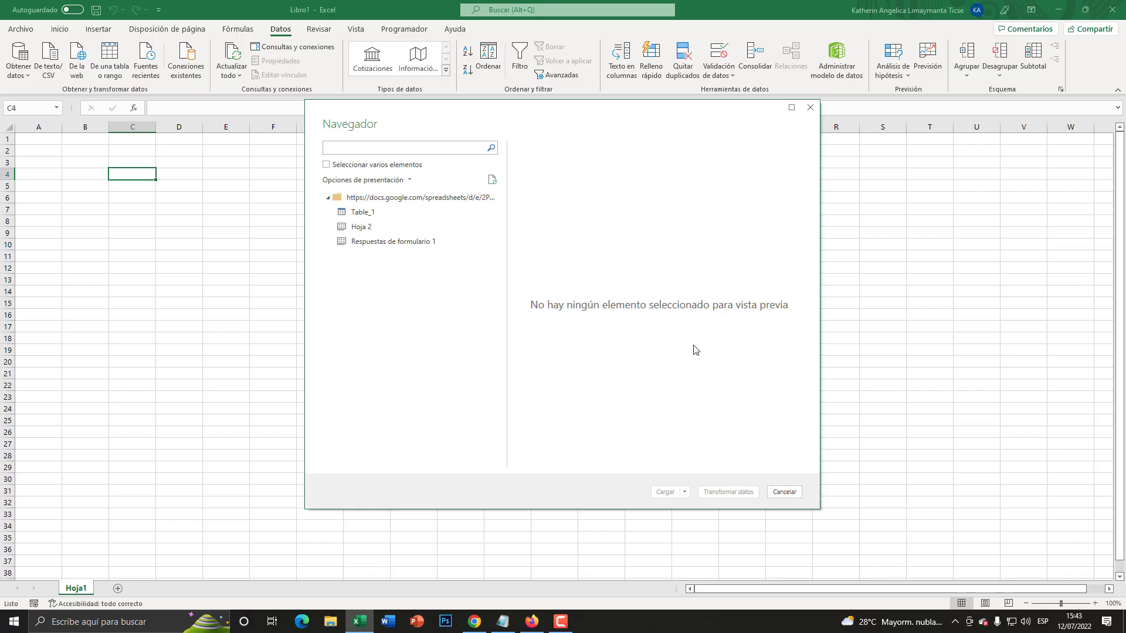
click(328, 198)
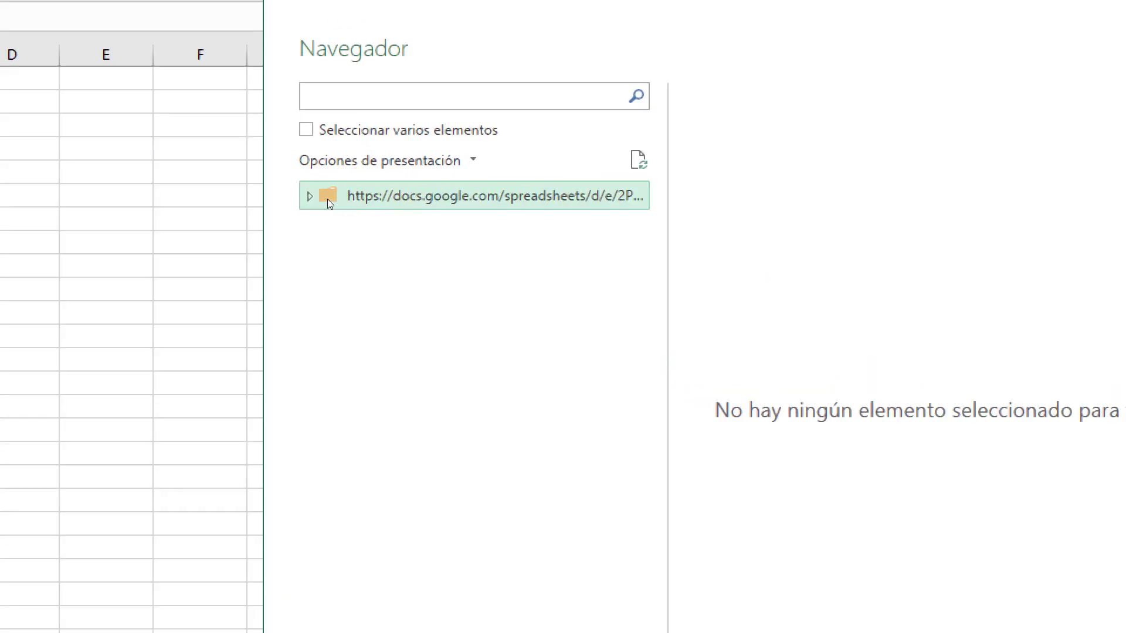
click(328, 199)
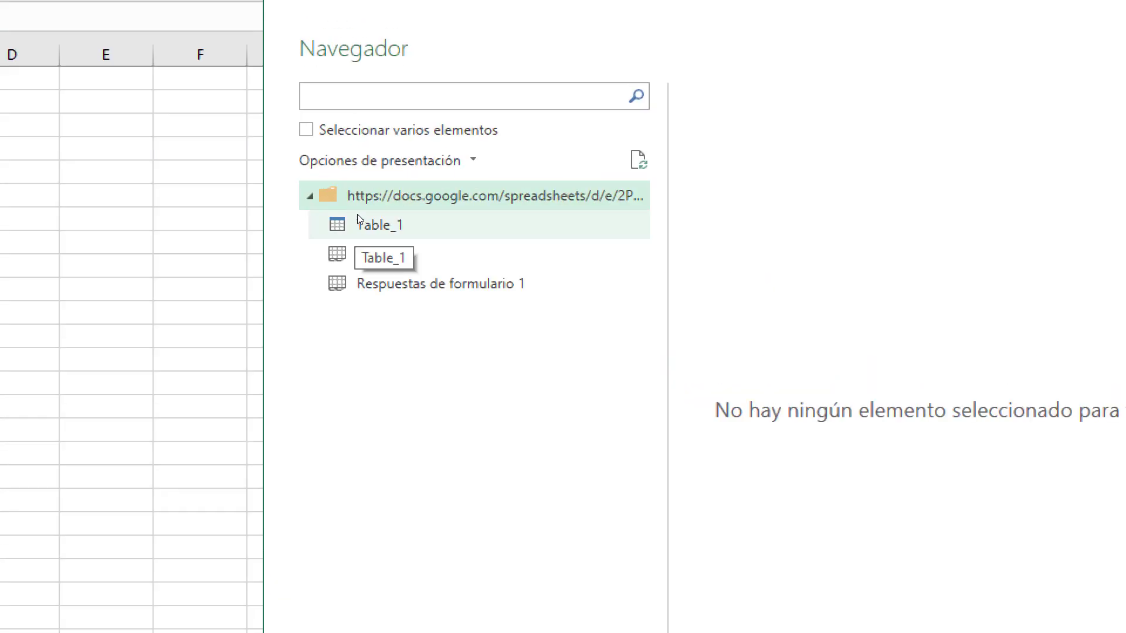
Step: Preview Table_1, Hoja 2 and Respuestas de formulario 1, settling on the form responses
click(385, 215)
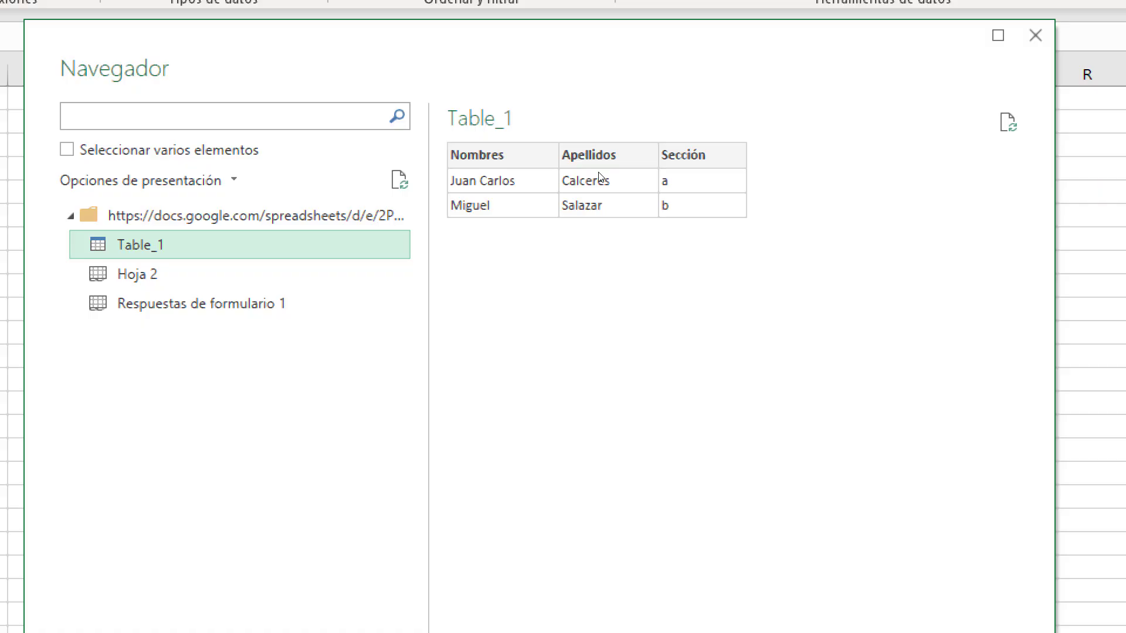
click(376, 230)
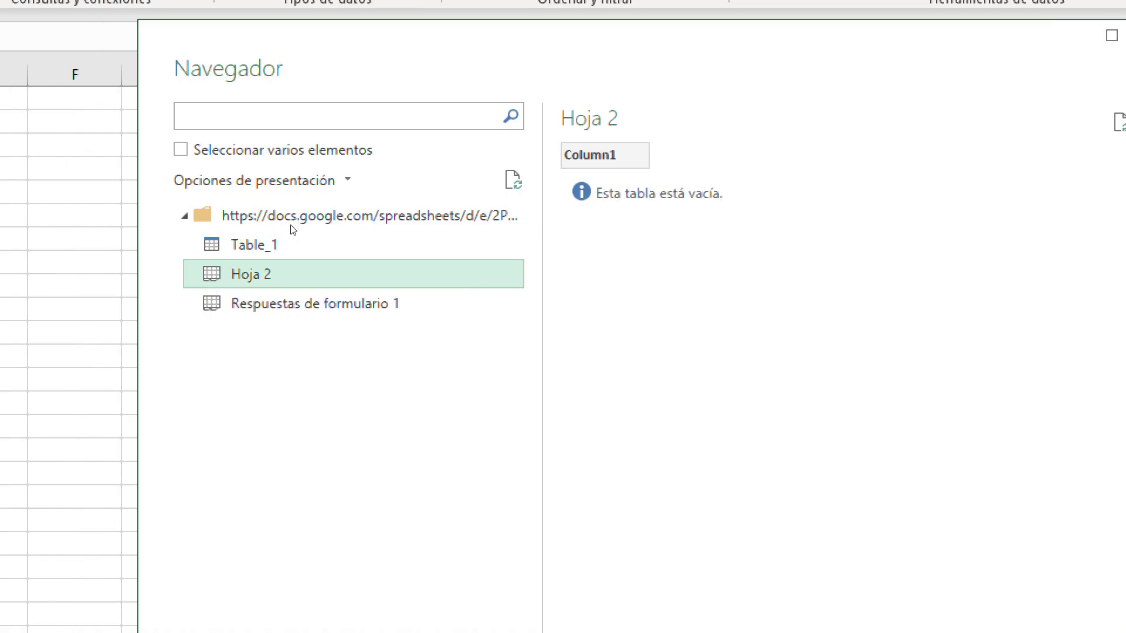
key(Down)
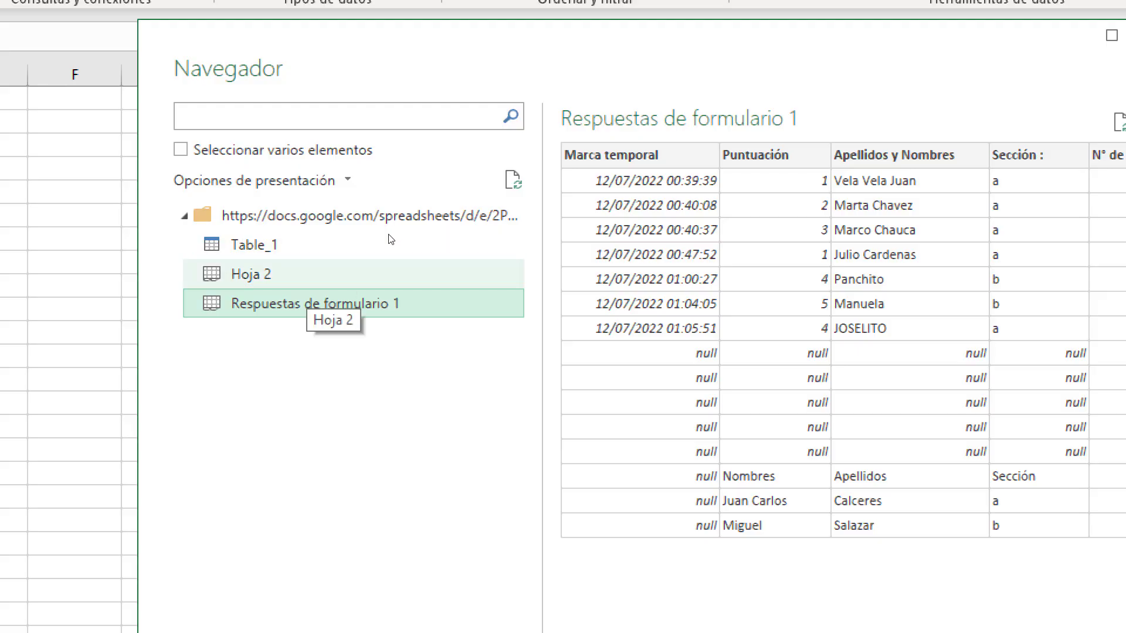
key(Up)
key(Up)
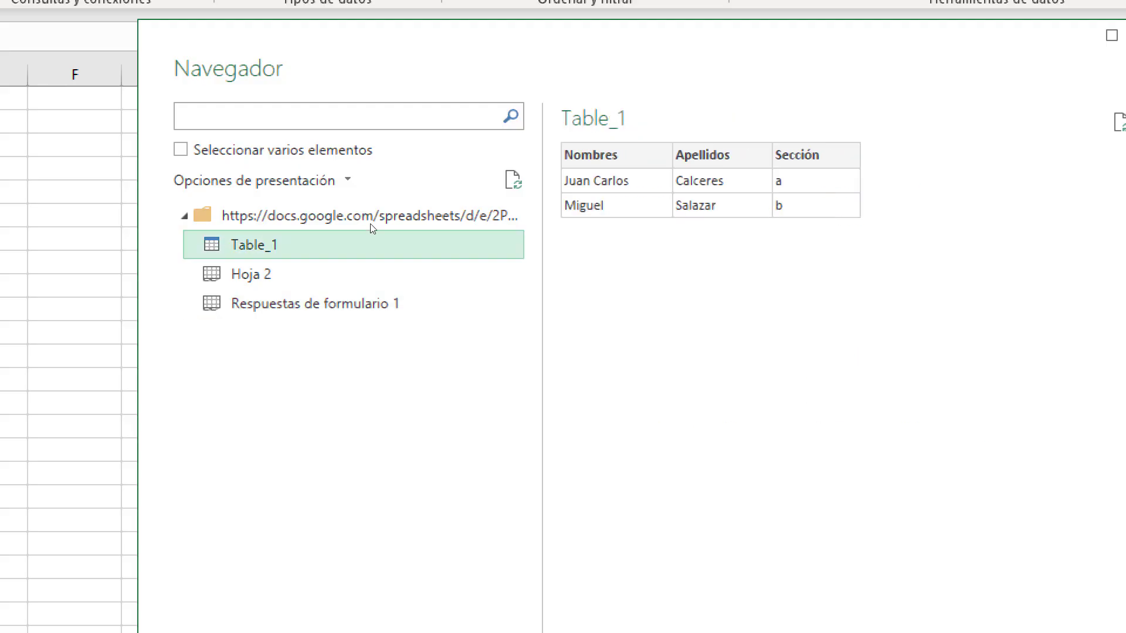
key(Down)
key(Down)
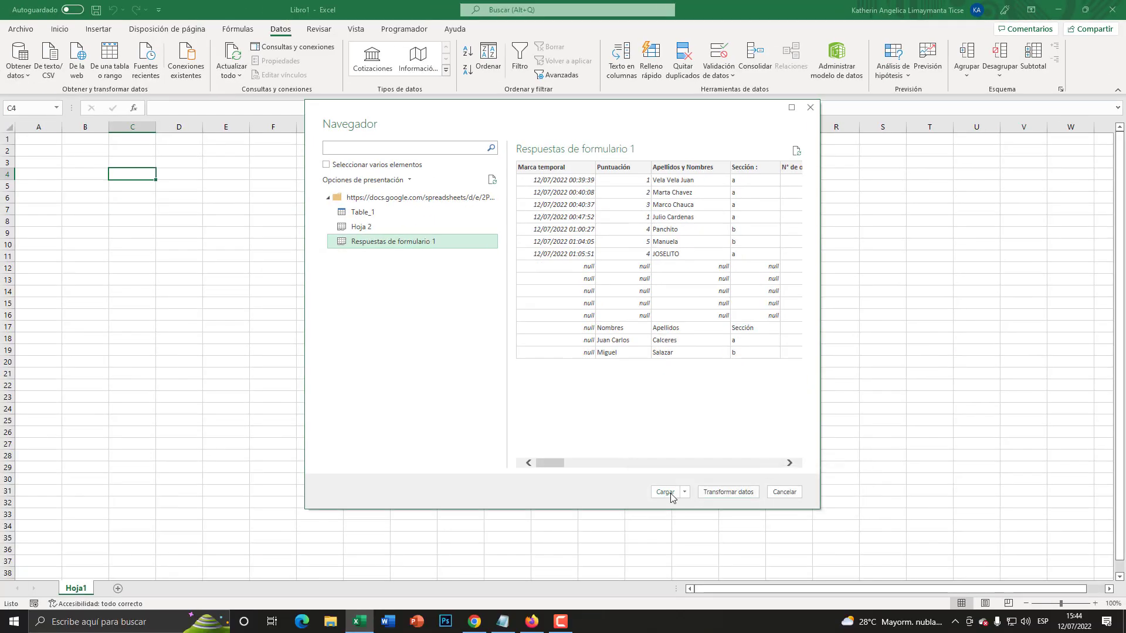
key(super+plus)
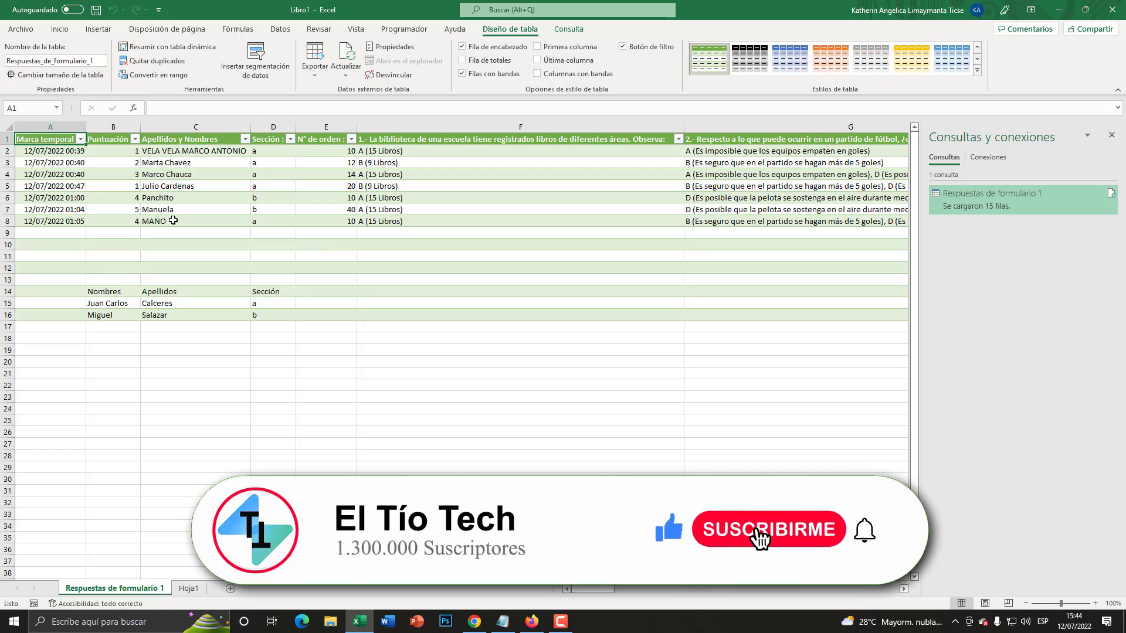
Step: Check the imported name in cell C4, then bring up the responses sheet in the browser
click(181, 176)
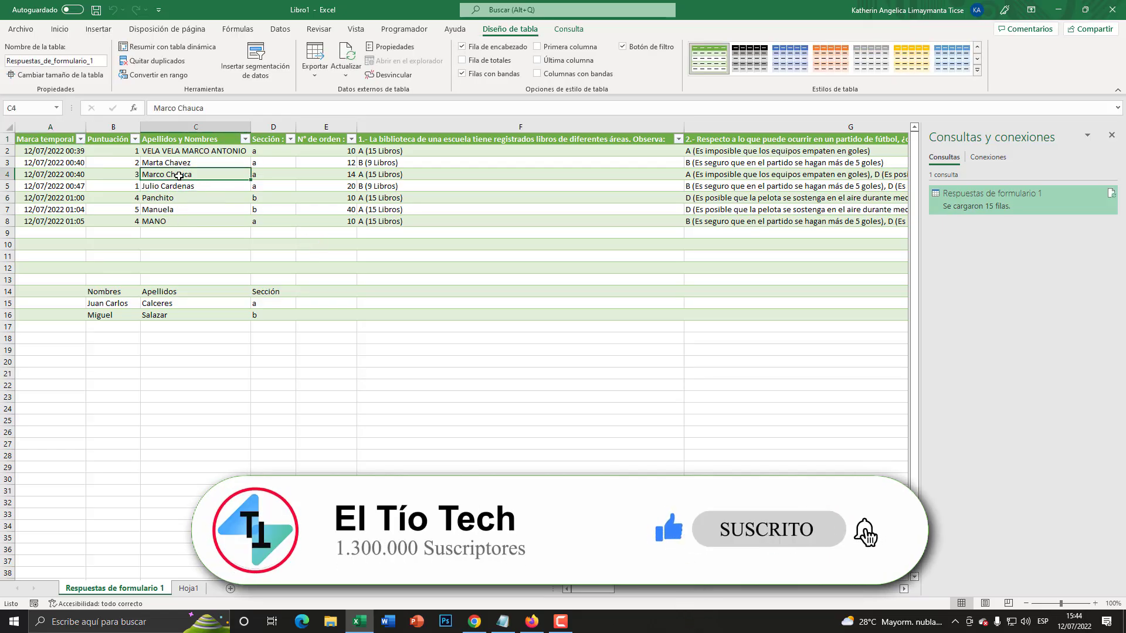
click(479, 623)
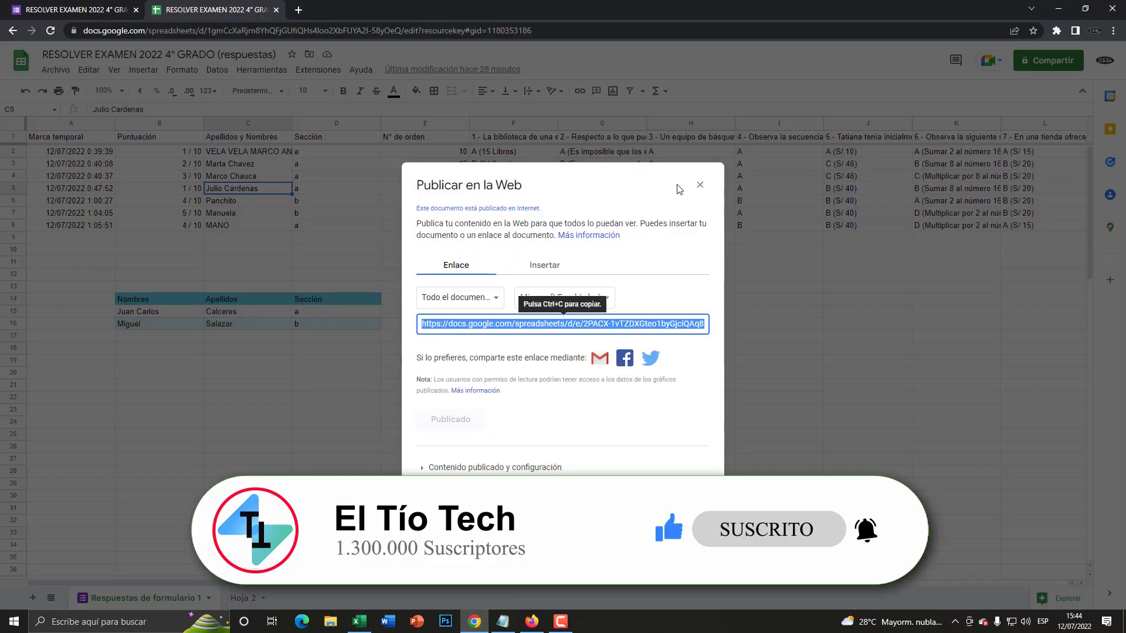
Step: Close Publish to web, change C2's name to 'EL TÍO TECH', and return to Excel
click(699, 183)
click(238, 153)
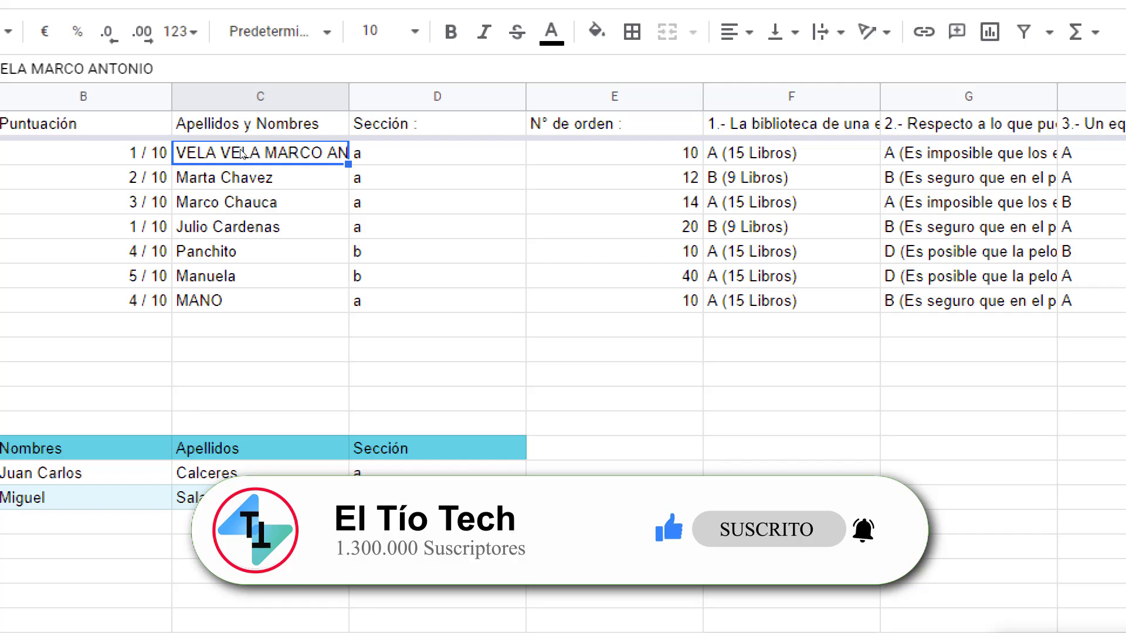
text(EL TÍO TECH)
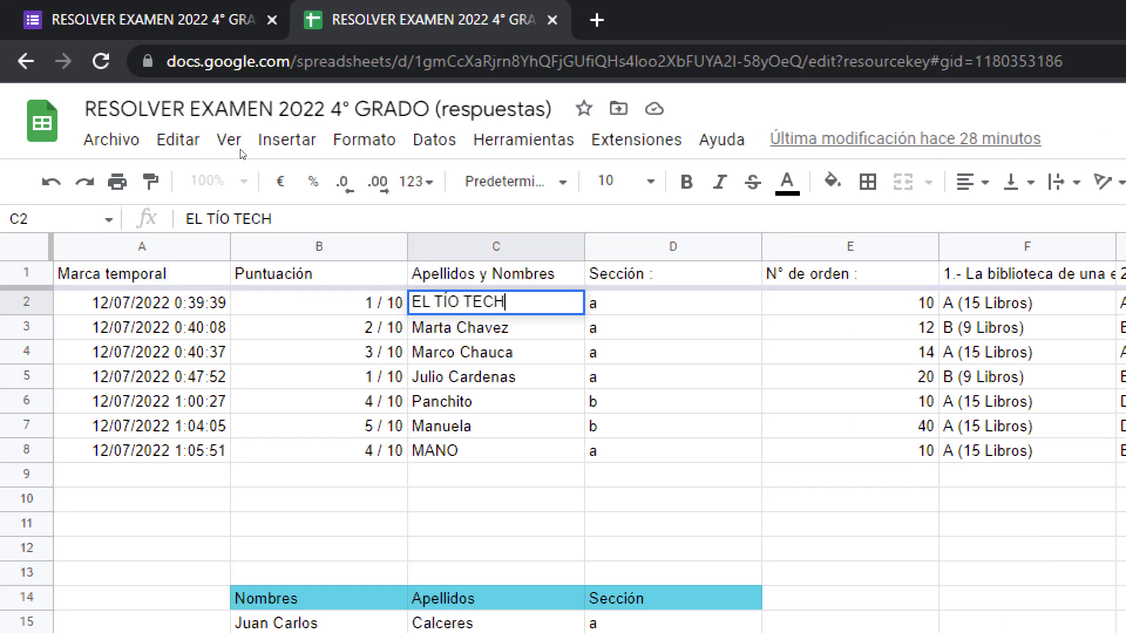
key(Return)
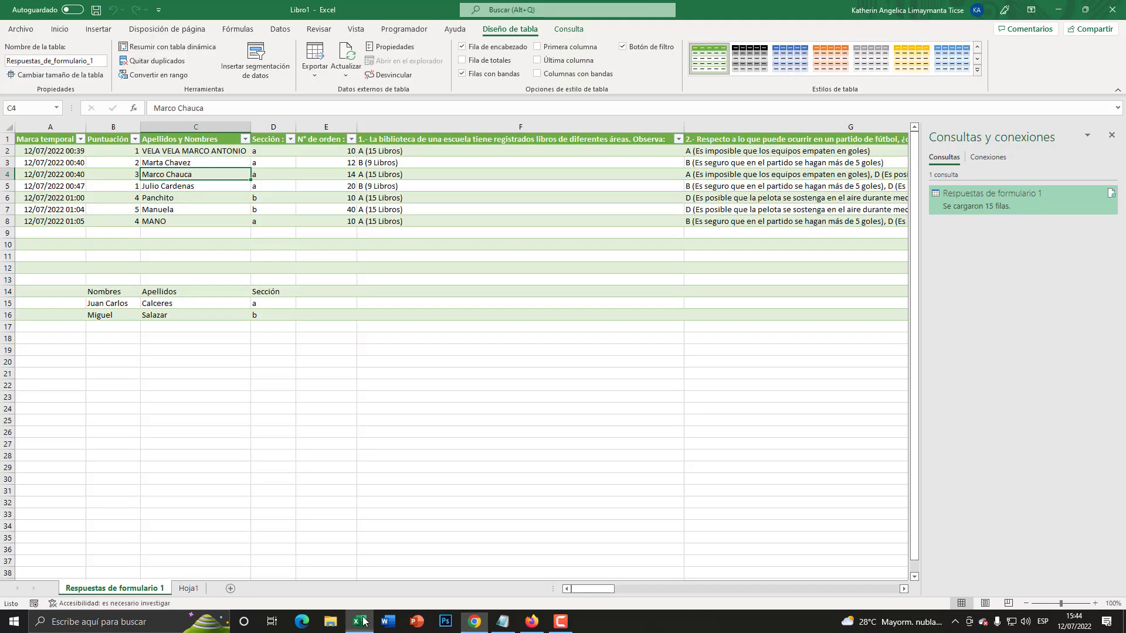
key(alt+Tab)
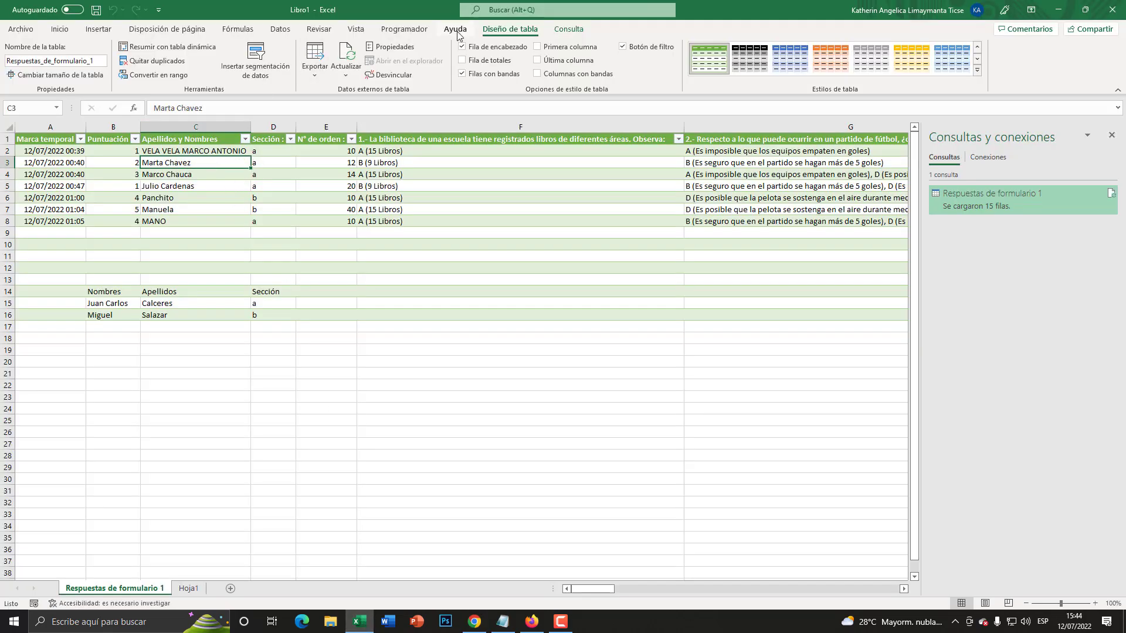
Step: Run Refresh All on the Datos tab and check the updated first respondent name in C2
click(281, 29)
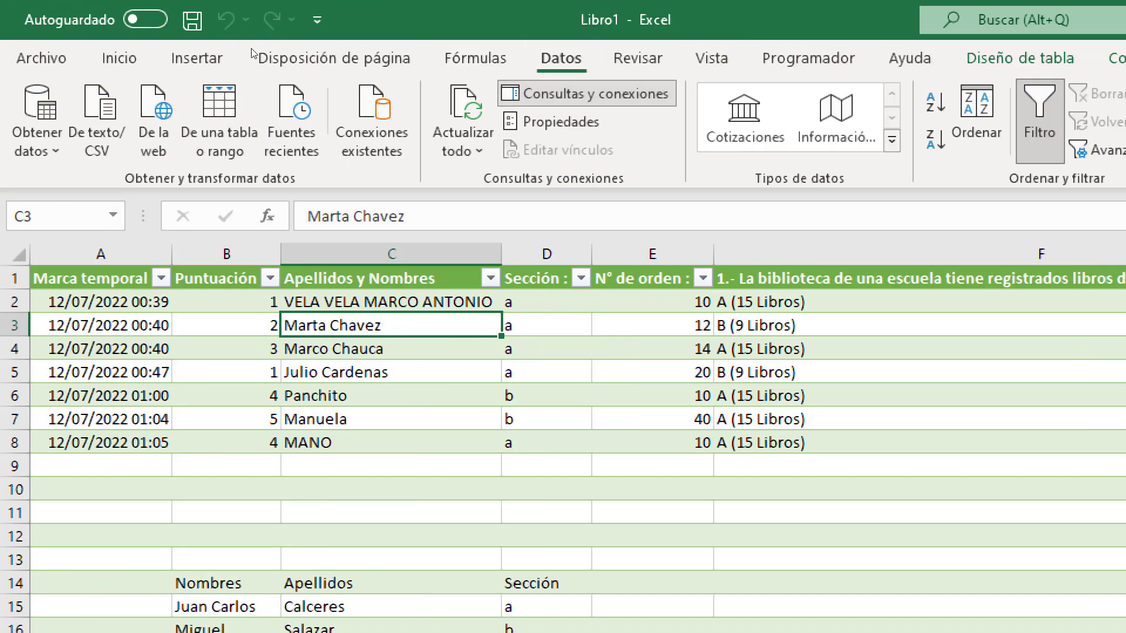
click(234, 54)
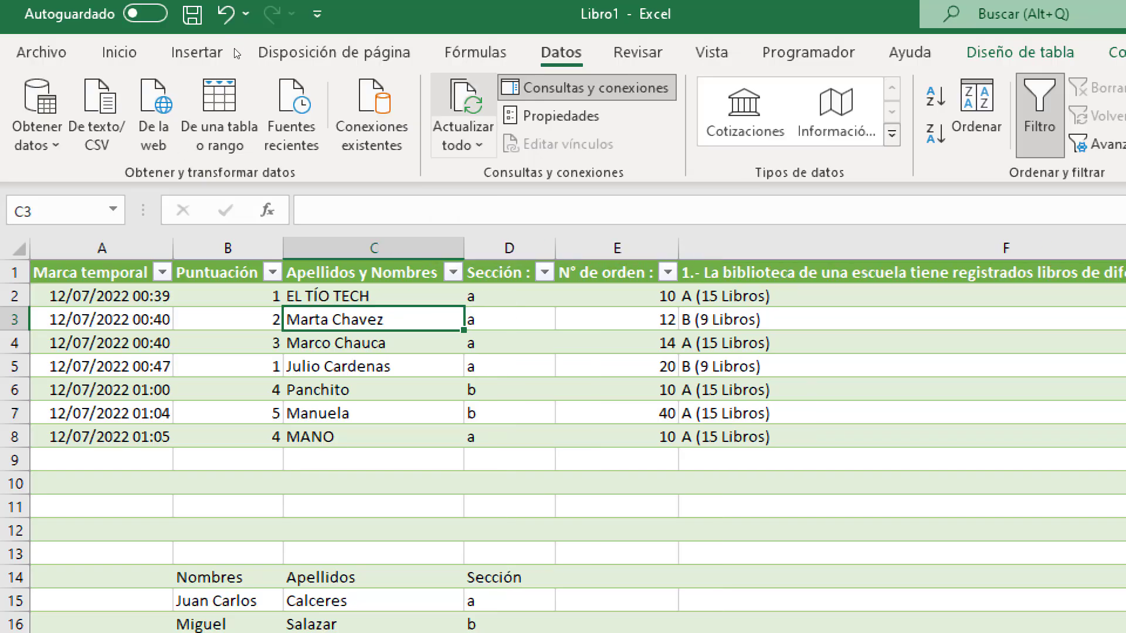
key(Up)
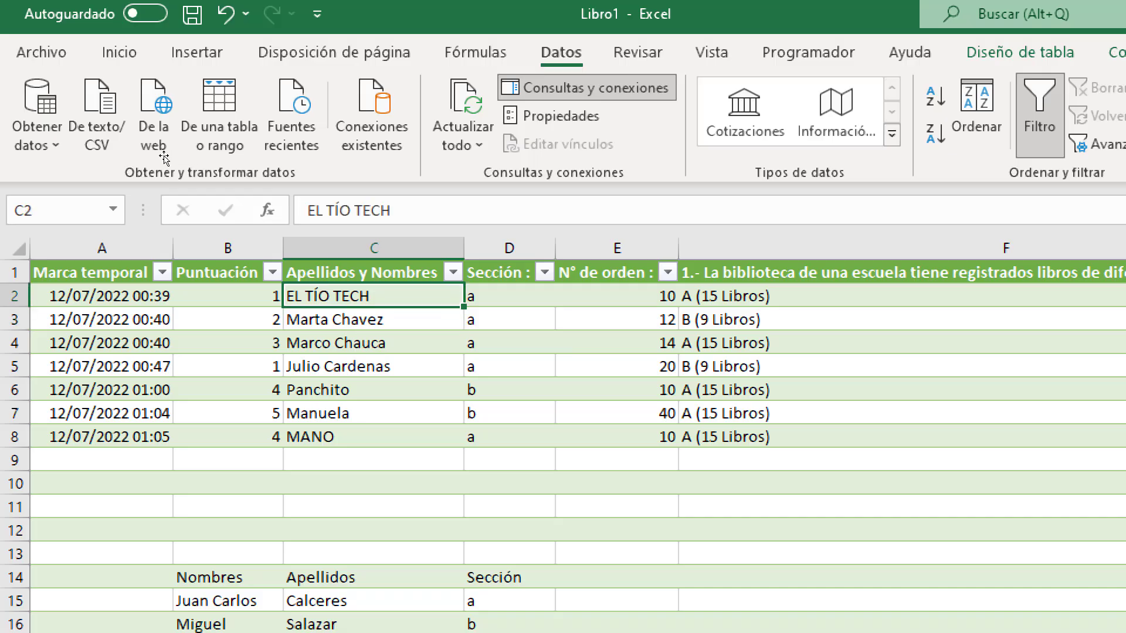
key(super+minus)
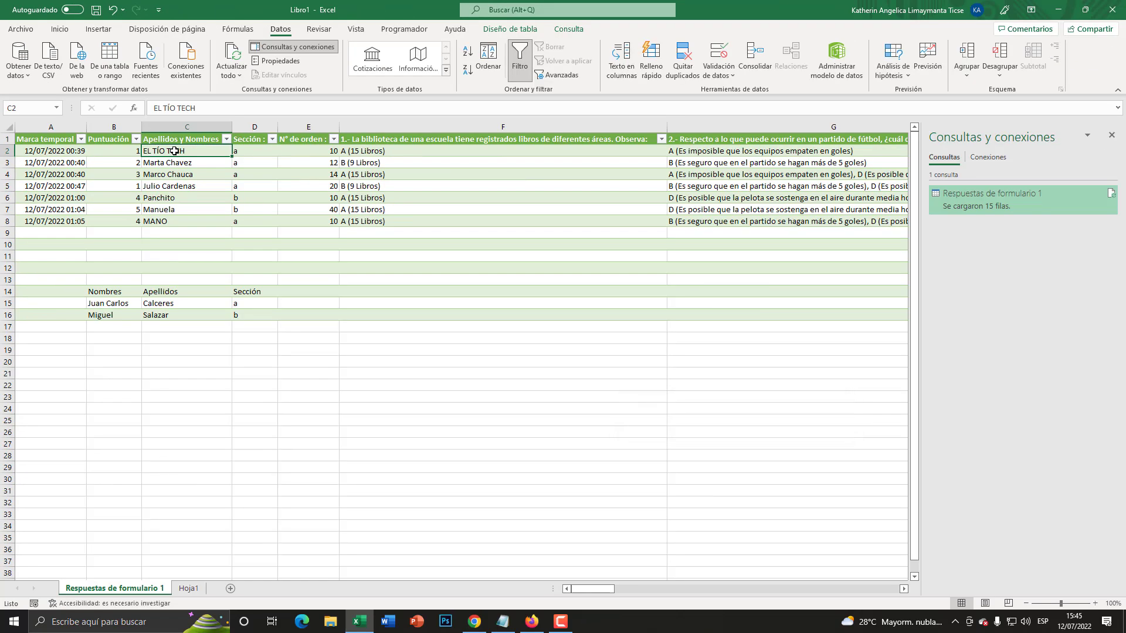
mouse_move(989, 198)
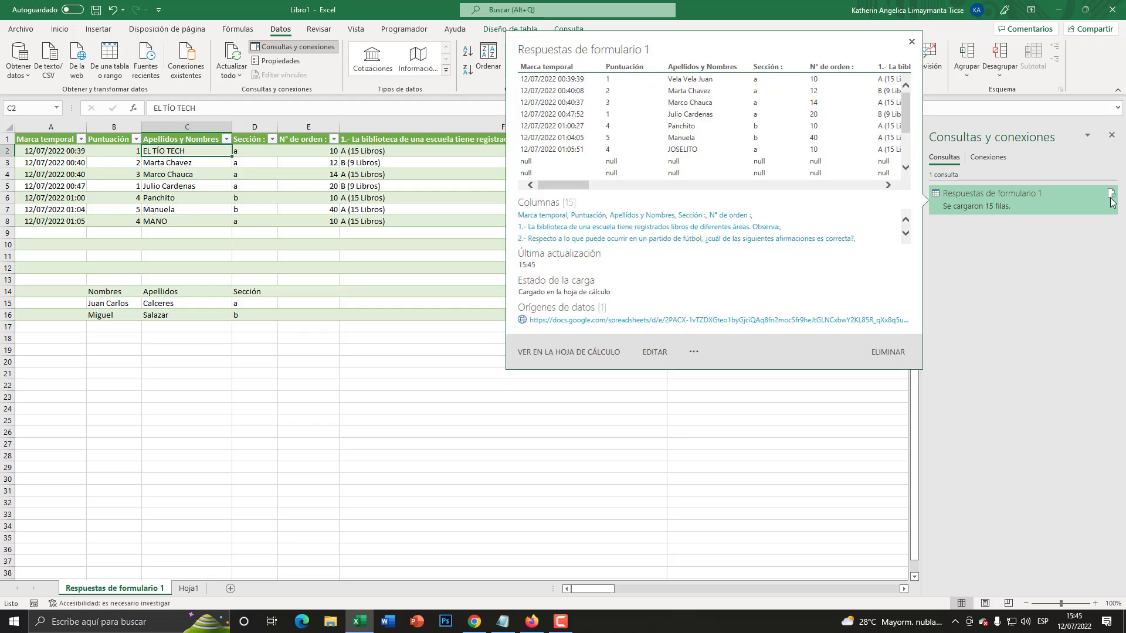
key(super+plus)
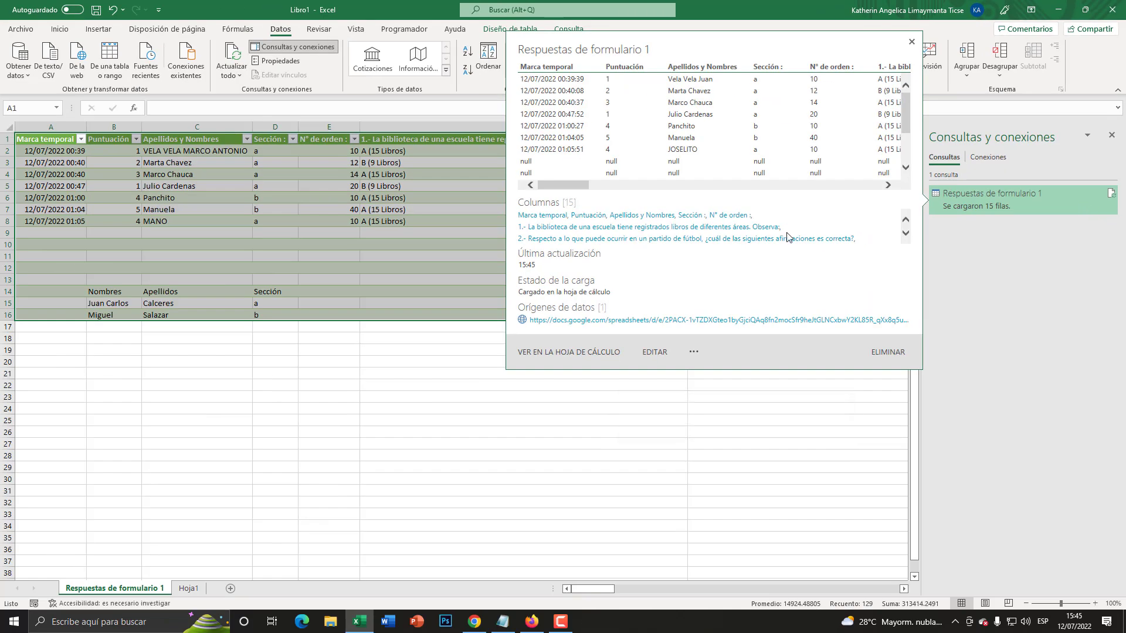
Step: Type a new full name into C8 of the Sheets responses, fixing a typo, then return to Excel
click(478, 620)
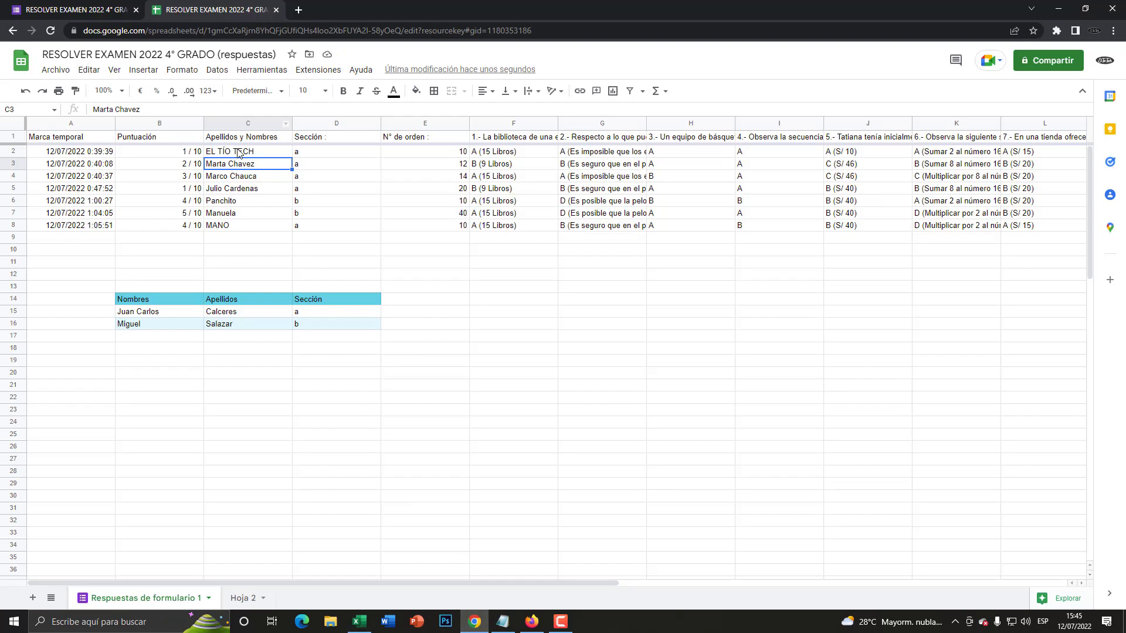
click(233, 226)
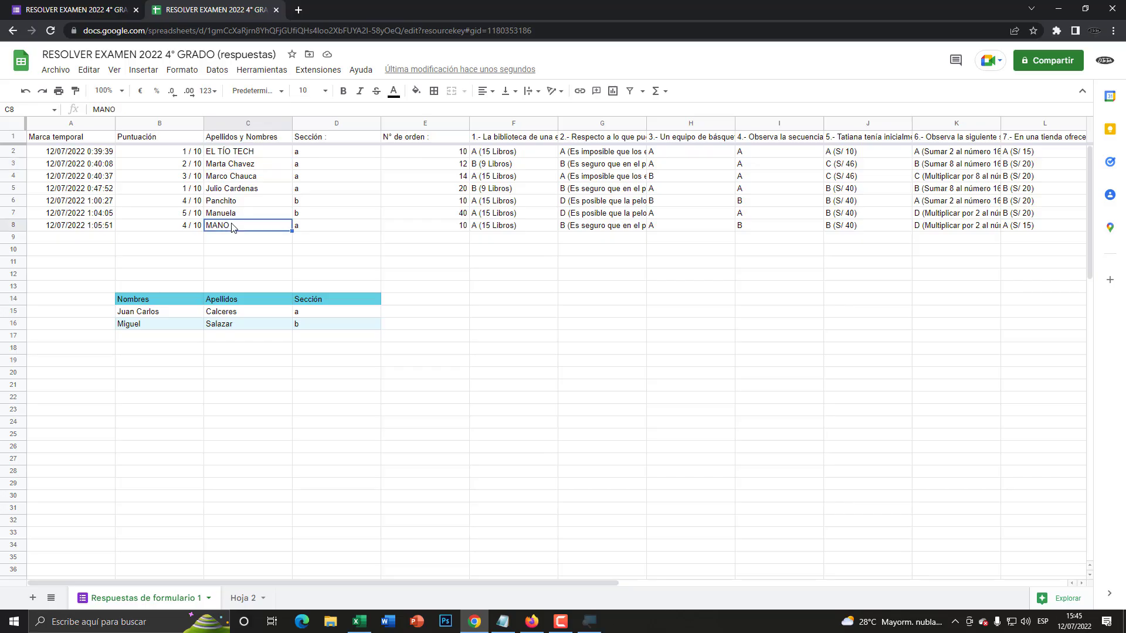
key(super+plus)
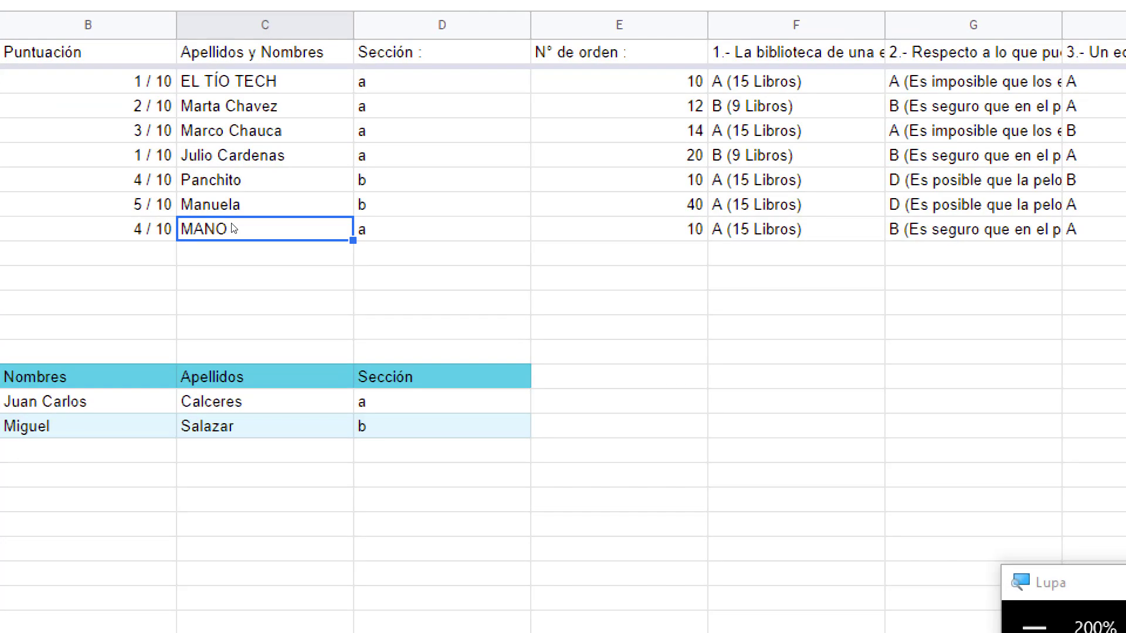
text(MIOGUEL)
key(BackSpace)
key(BackSpace)
key(BackSpace)
key(BackSpace)
key(BackSpace)
text(G)
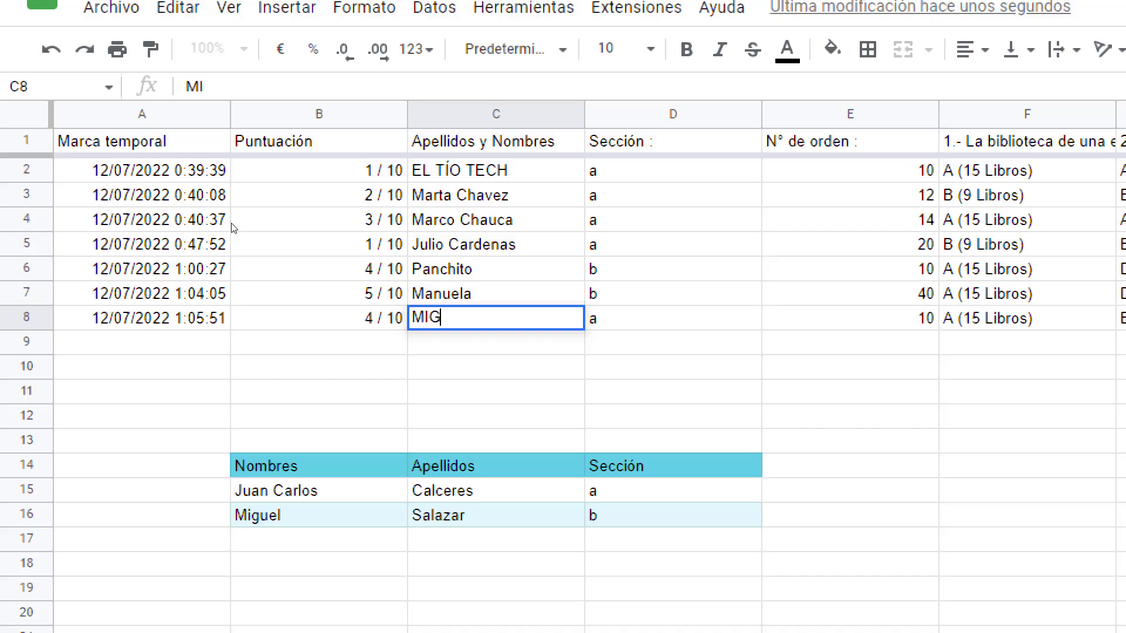
text(UEL VELA VELA)
key(Return)
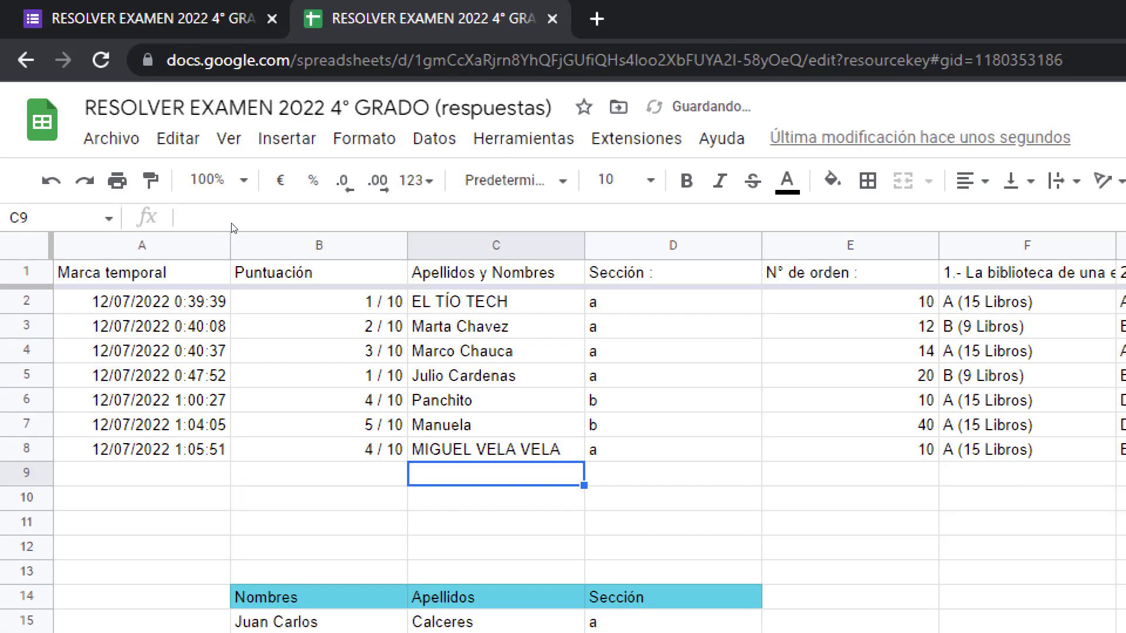
key(super+minus)
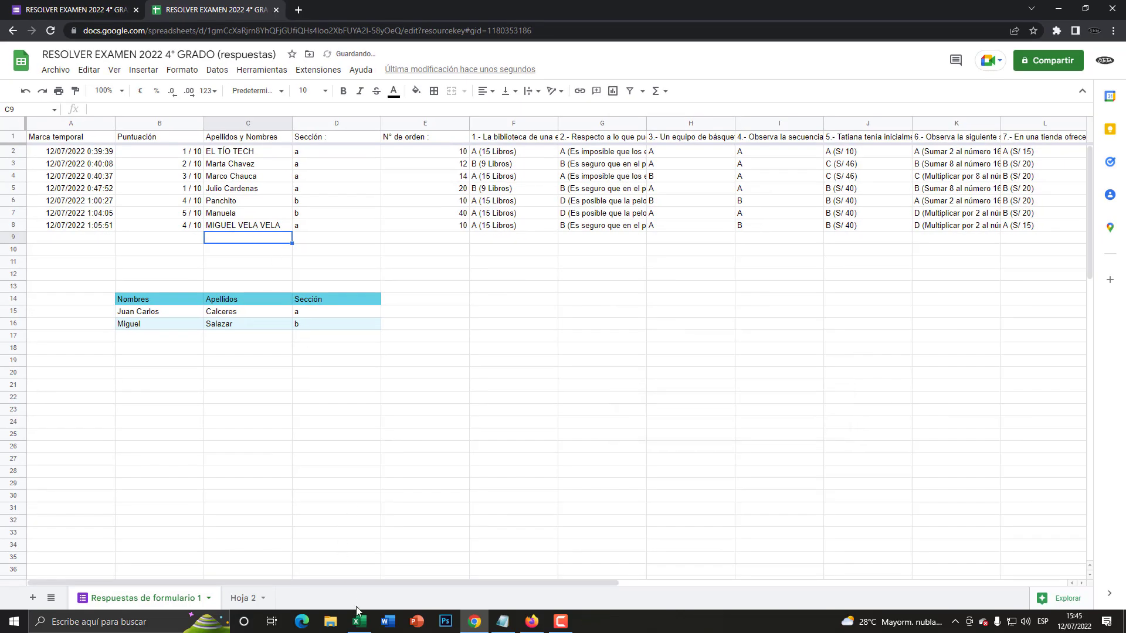
click(359, 621)
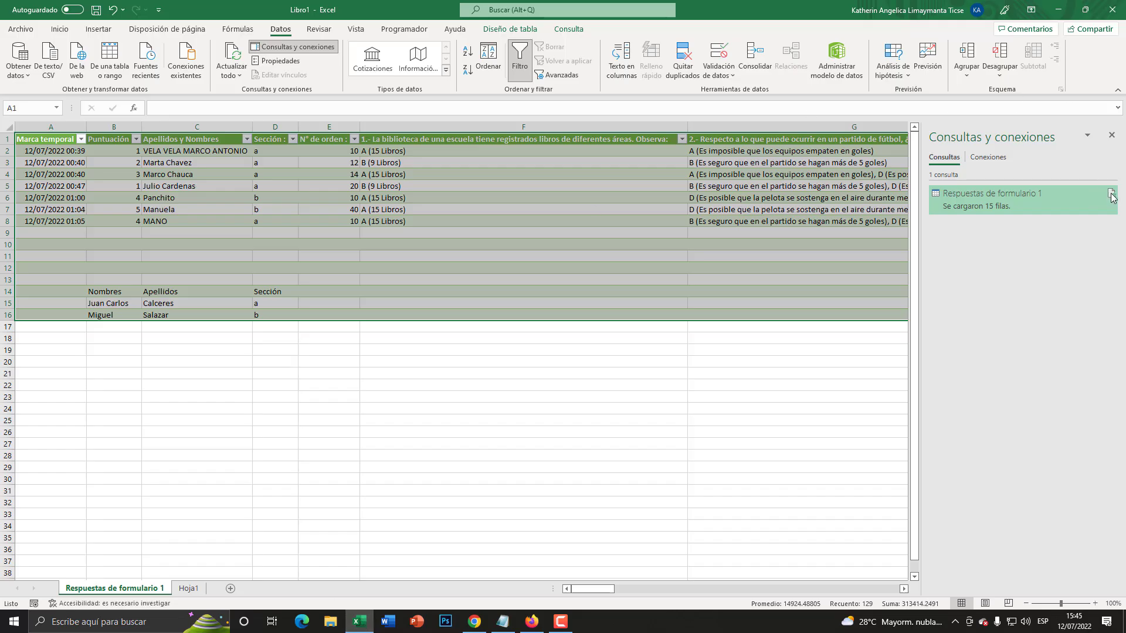
Step: Refresh the Respuestas de formulario 1 query and compare C8 against the Google Sheet
key(super+plus)
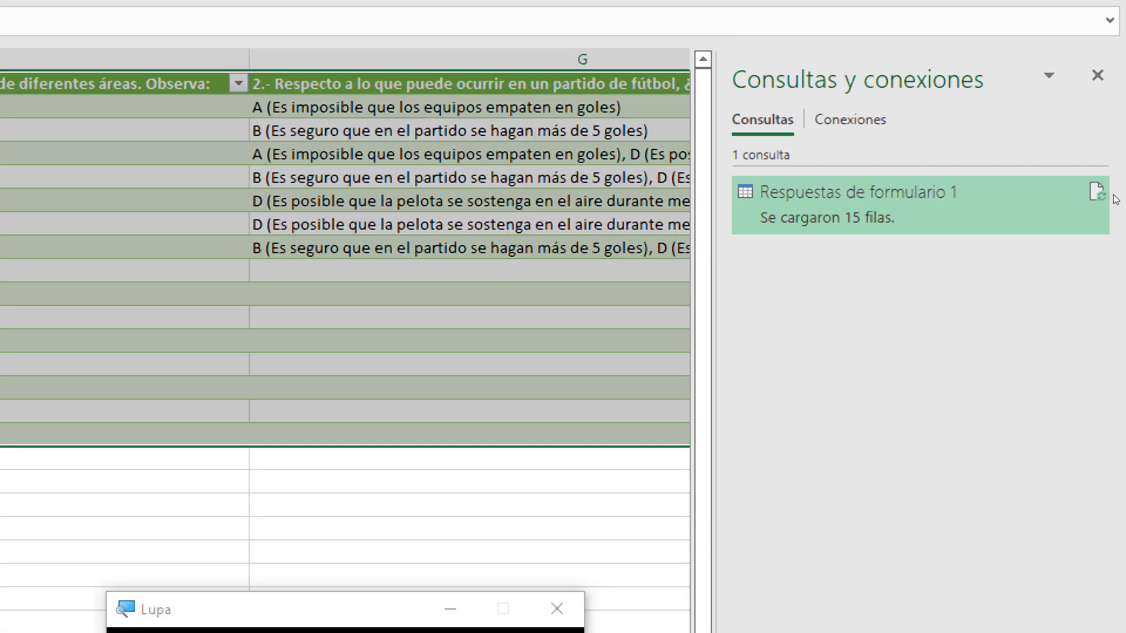
click(1107, 194)
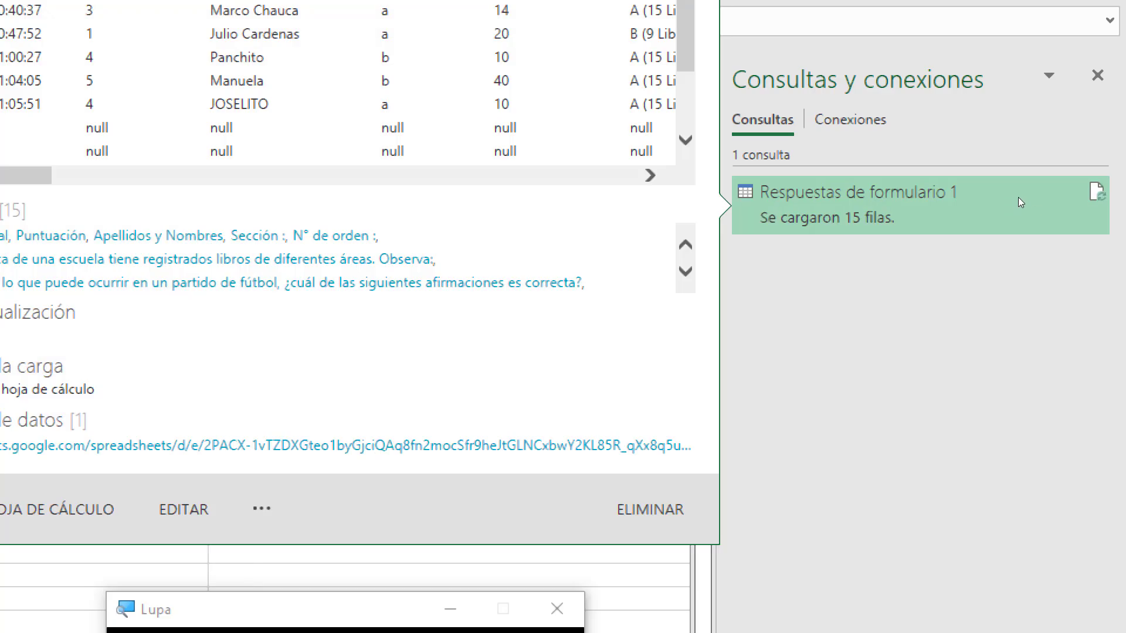
key(super+Escape)
click(204, 219)
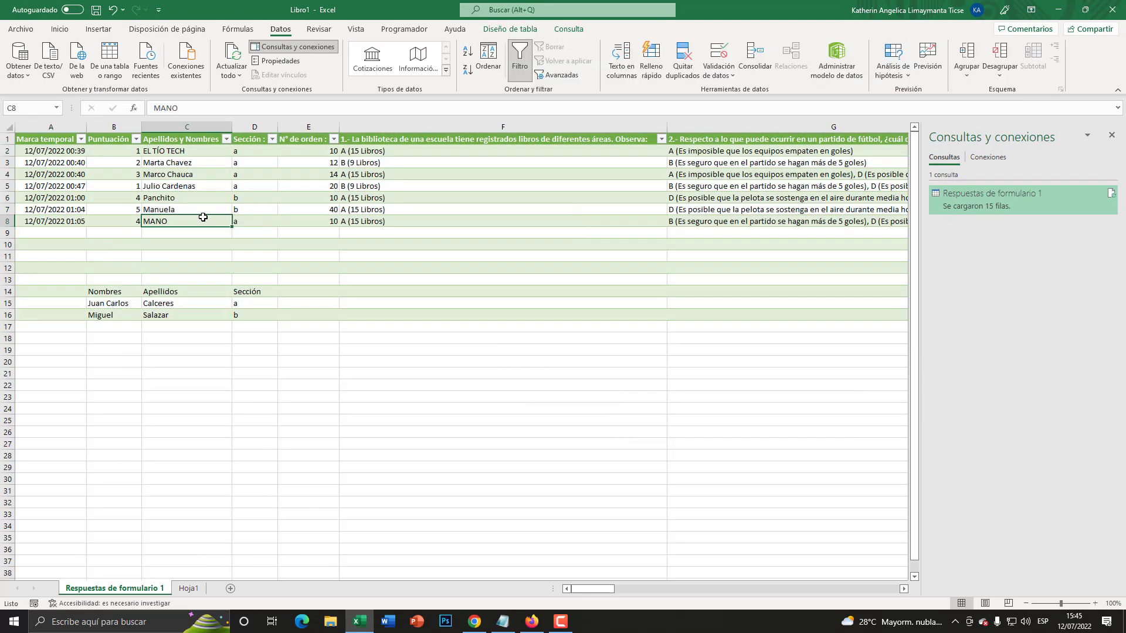
click(1111, 197)
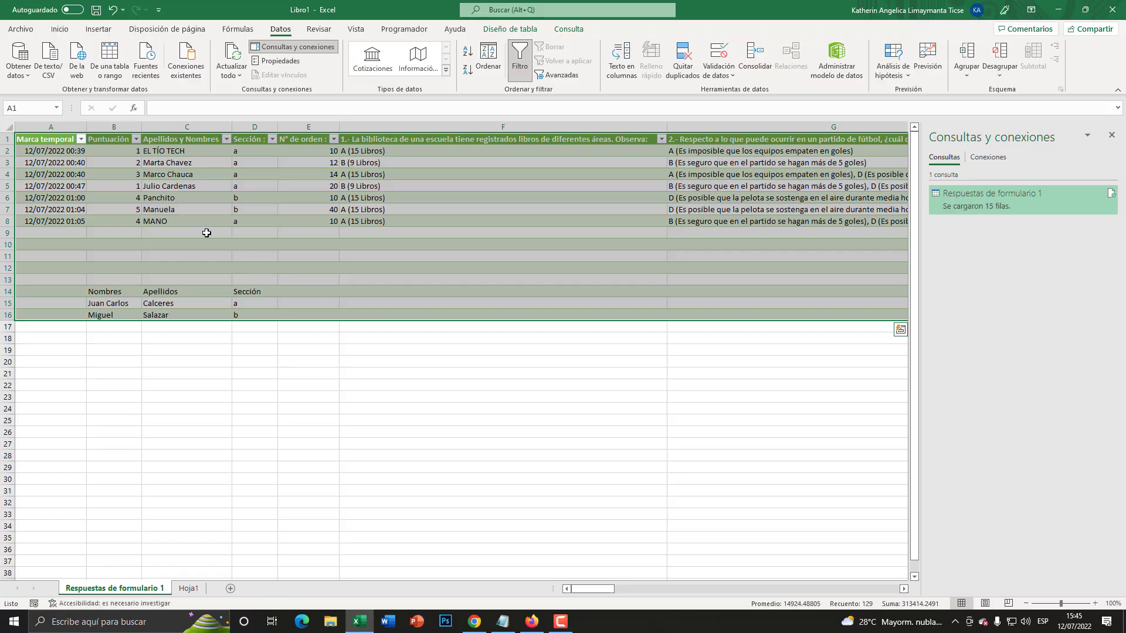
click(168, 209)
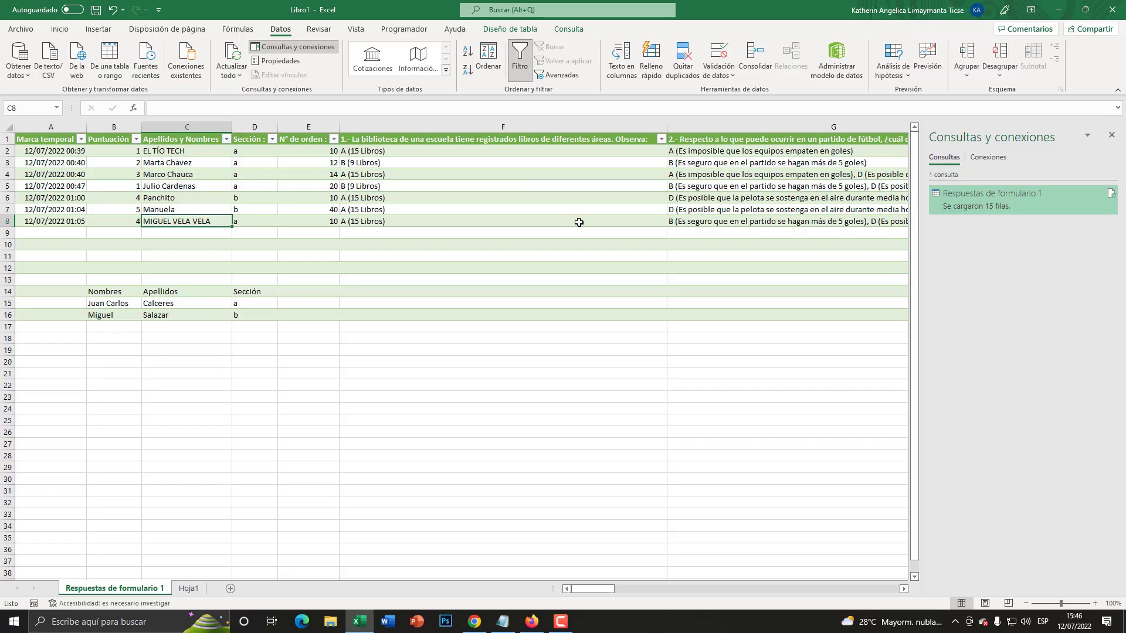
click(480, 623)
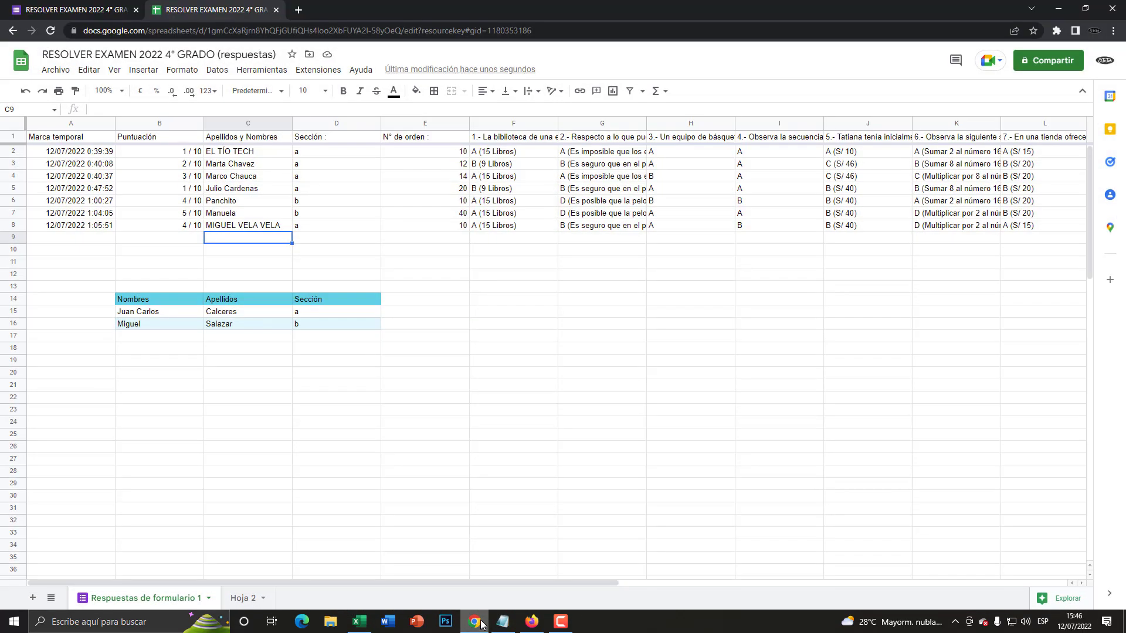
click(479, 623)
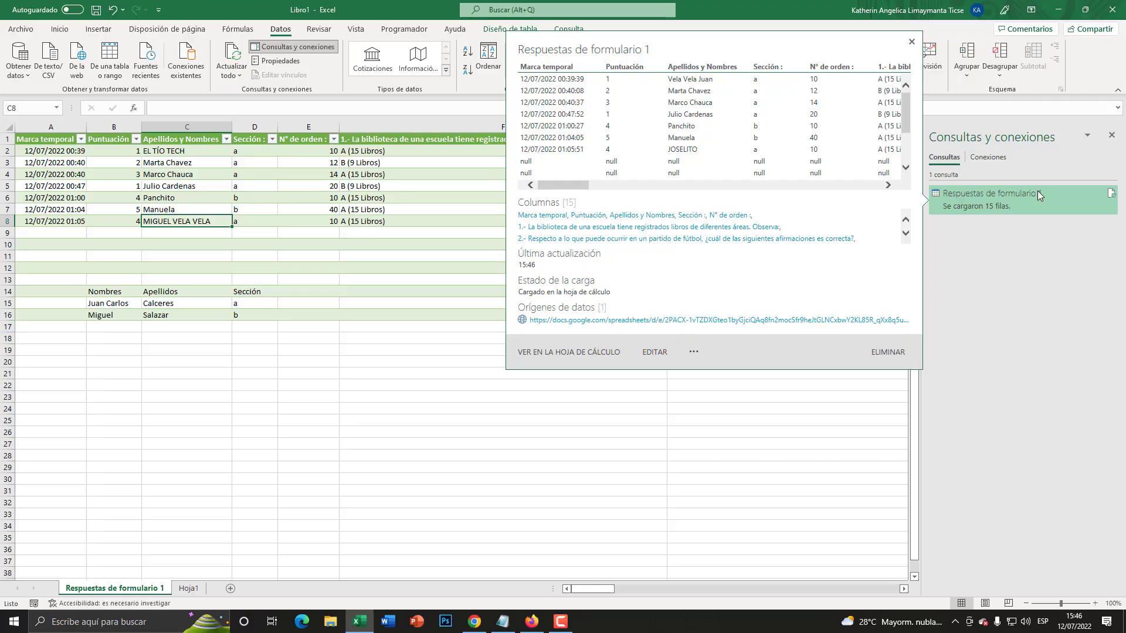
key(super+plus)
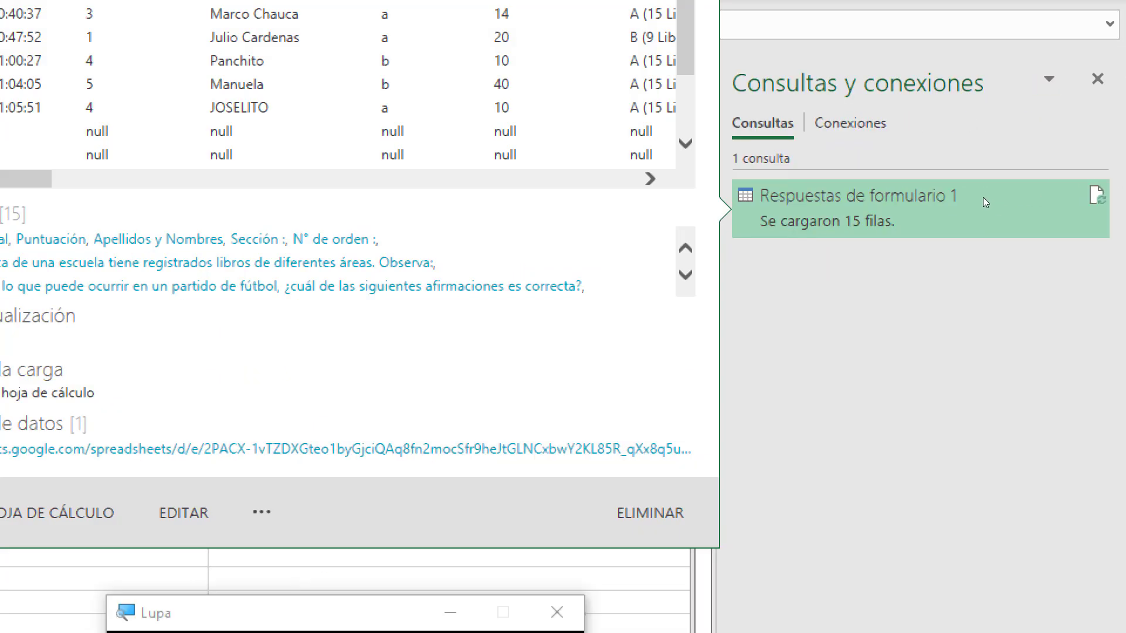
Step: Delete the Respuestas de formulario 1 query so the pane shows 0 queries and the responses stay on the sheet
right_click(982, 197)
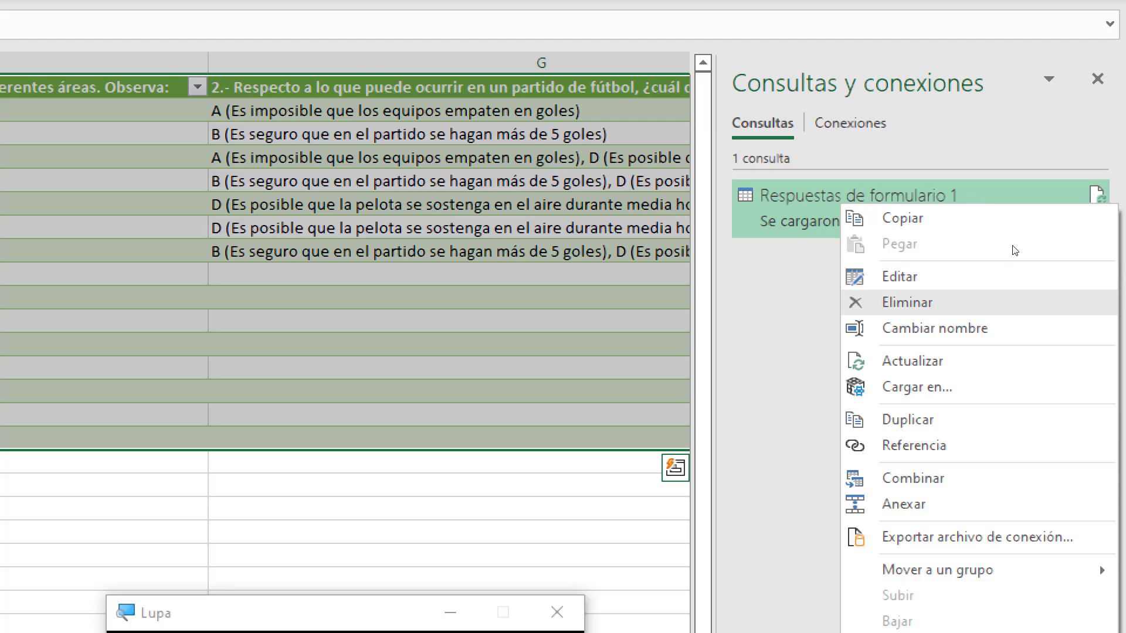
key(Return)
key(super+Escape)
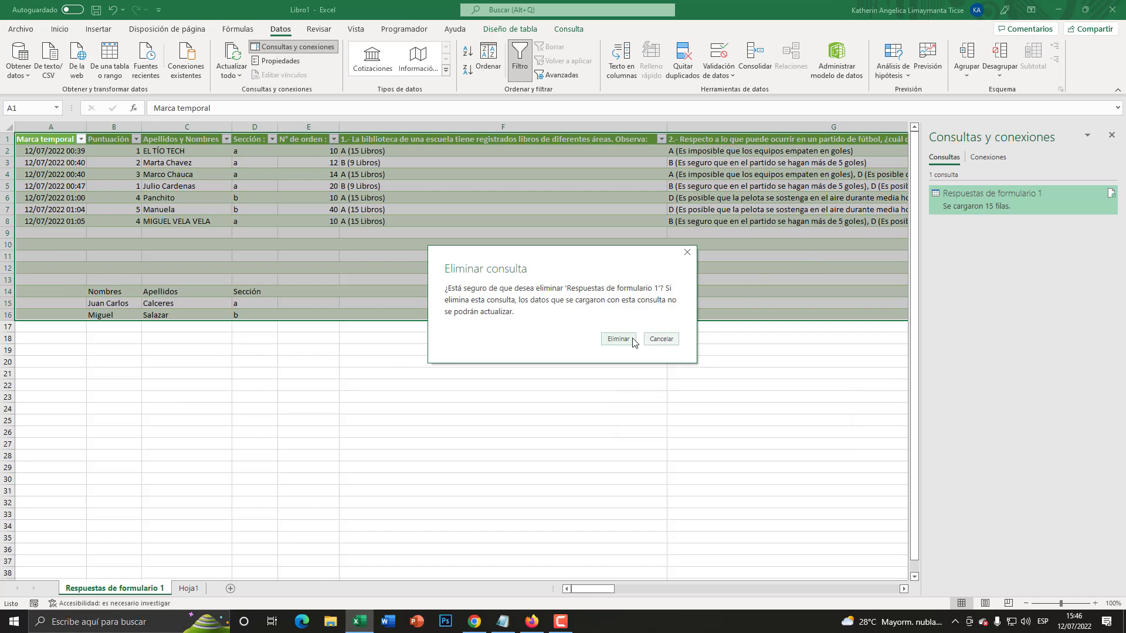
key(super+plus)
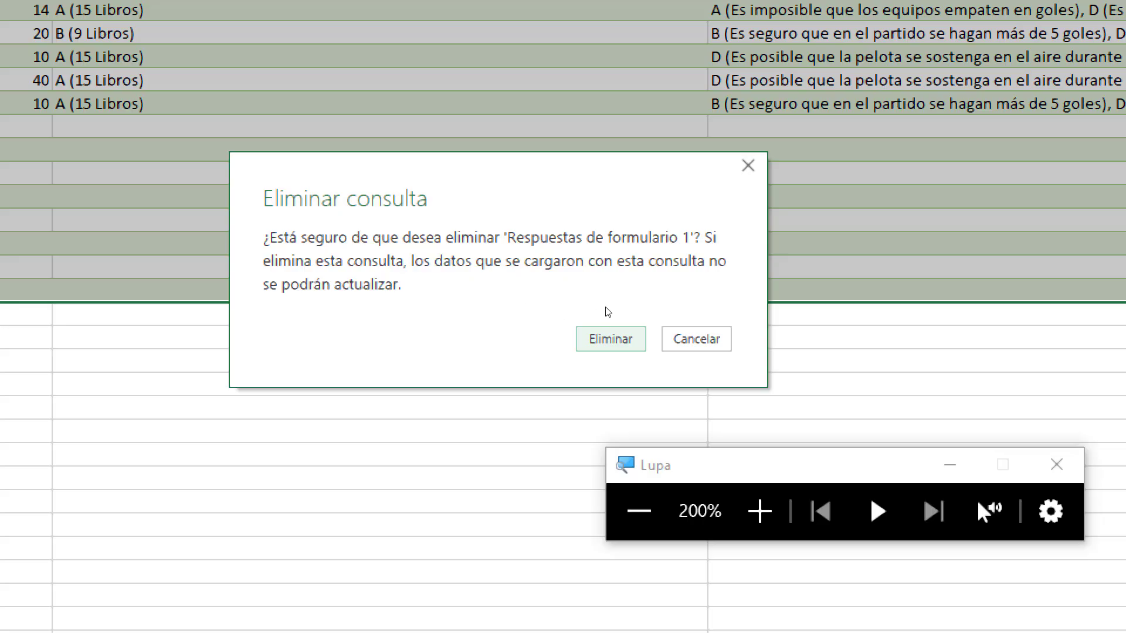
key(super+Escape)
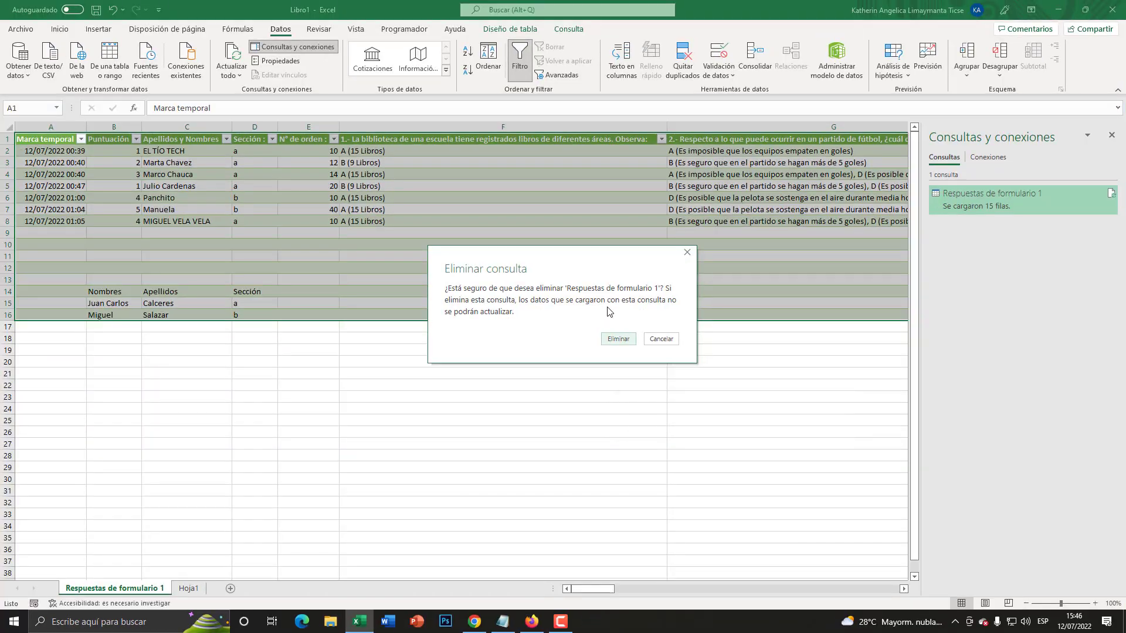
click(615, 340)
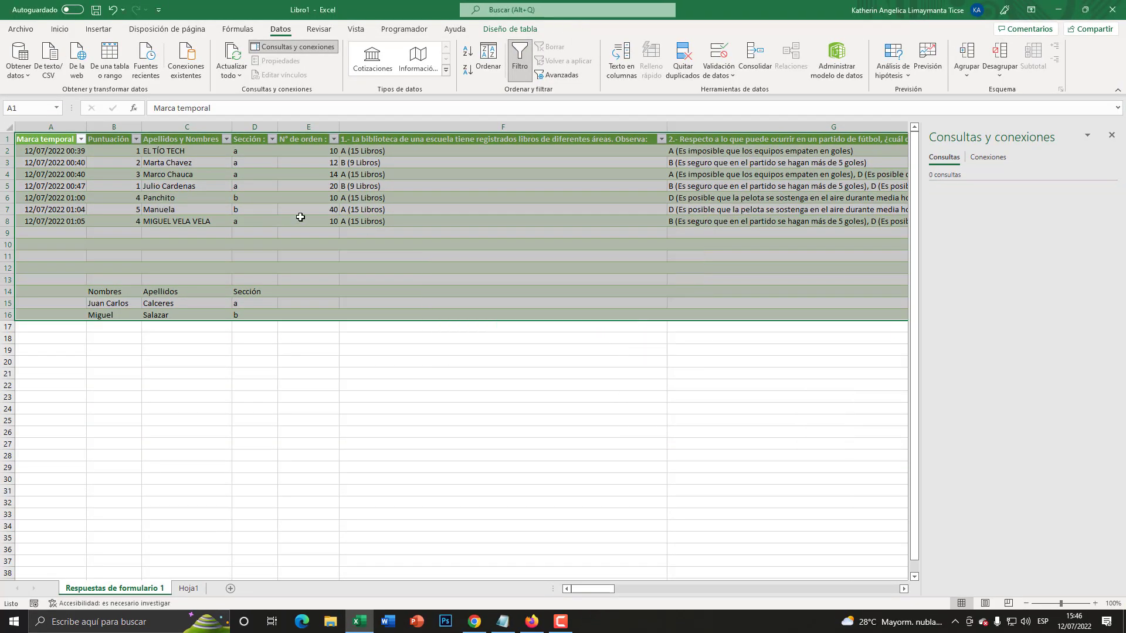
click(301, 219)
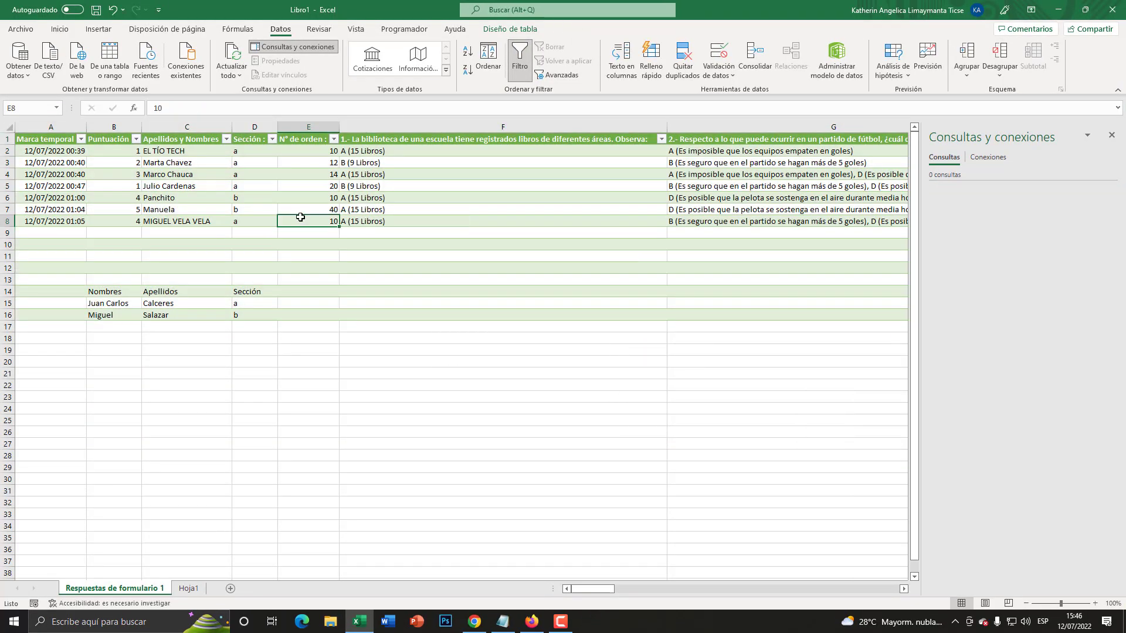
click(474, 621)
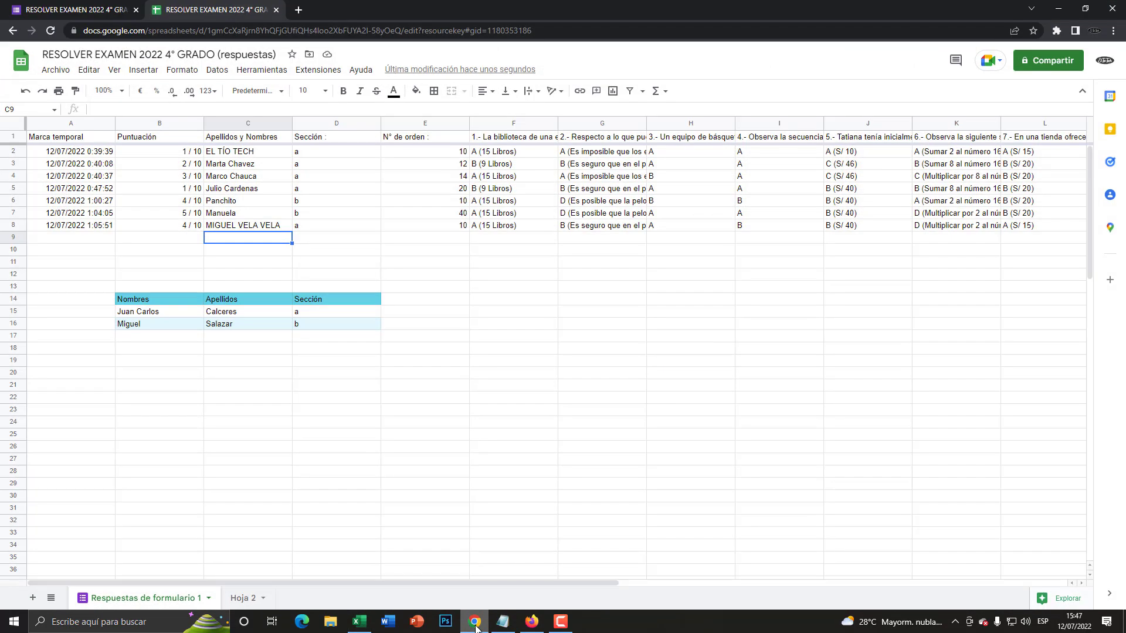
click(475, 624)
click(13, 29)
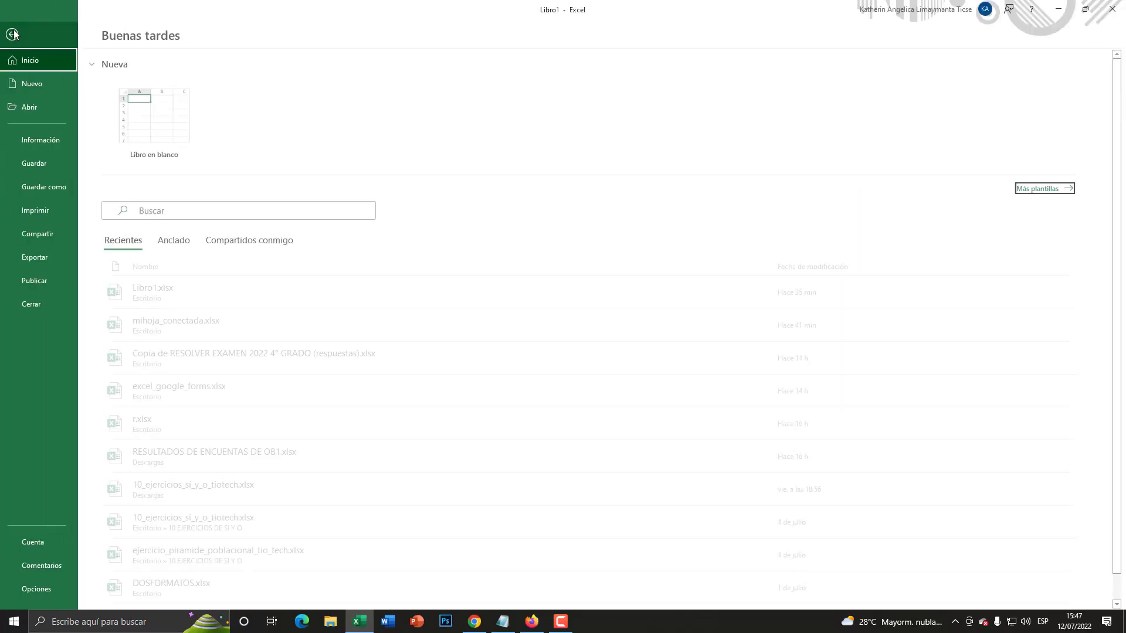
click(50, 187)
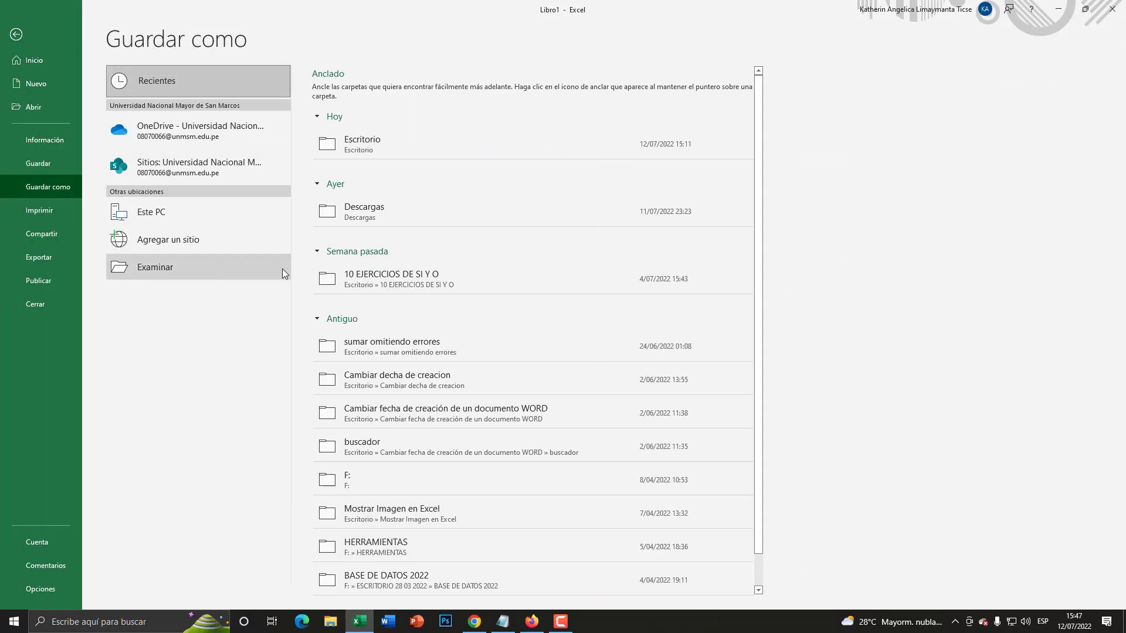
click(282, 271)
key(Return)
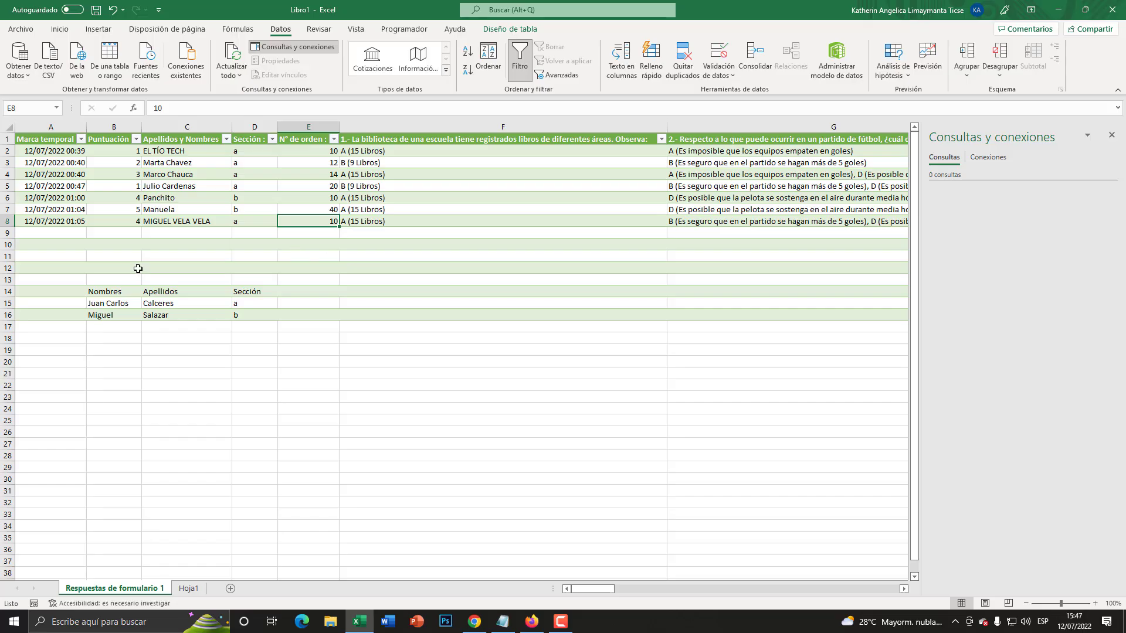
Step: Overwrite three Apellidos y Nombres cells with placeholder text SDFSDF, SDF and SDFSZXDFSDF
click(103, 195)
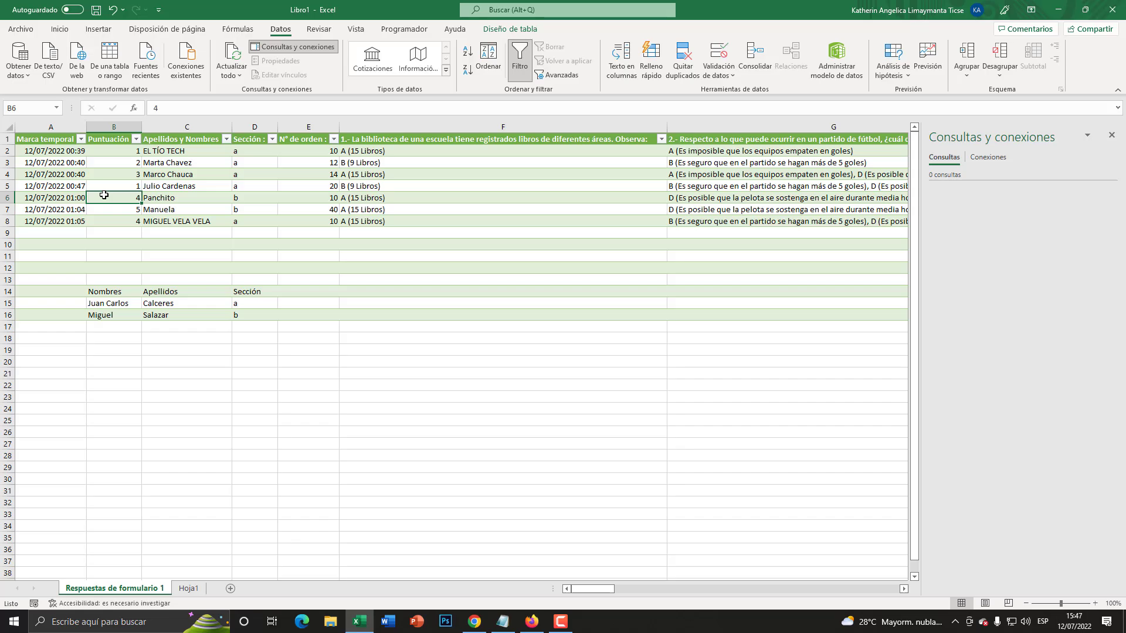
key(Up)
key(Up)
key(Up)
key(Right)
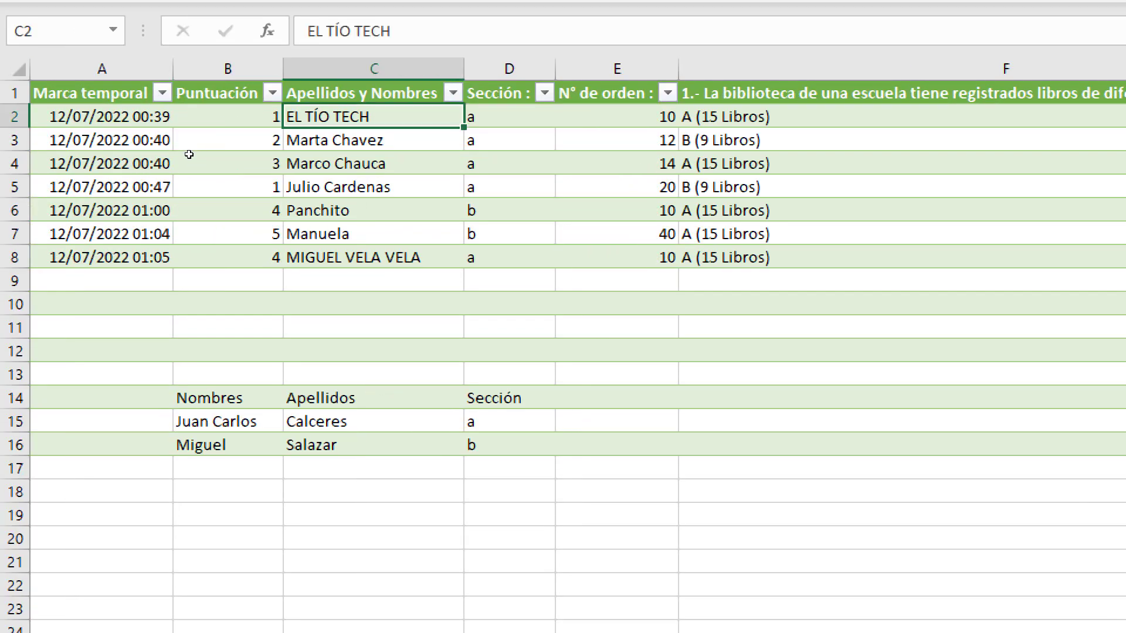
text(SDFSDF)
key(Return)
key(Down)
key(Down)
key(Down)
text(SDF)
key(Up)
key(Up)
text(SDF)
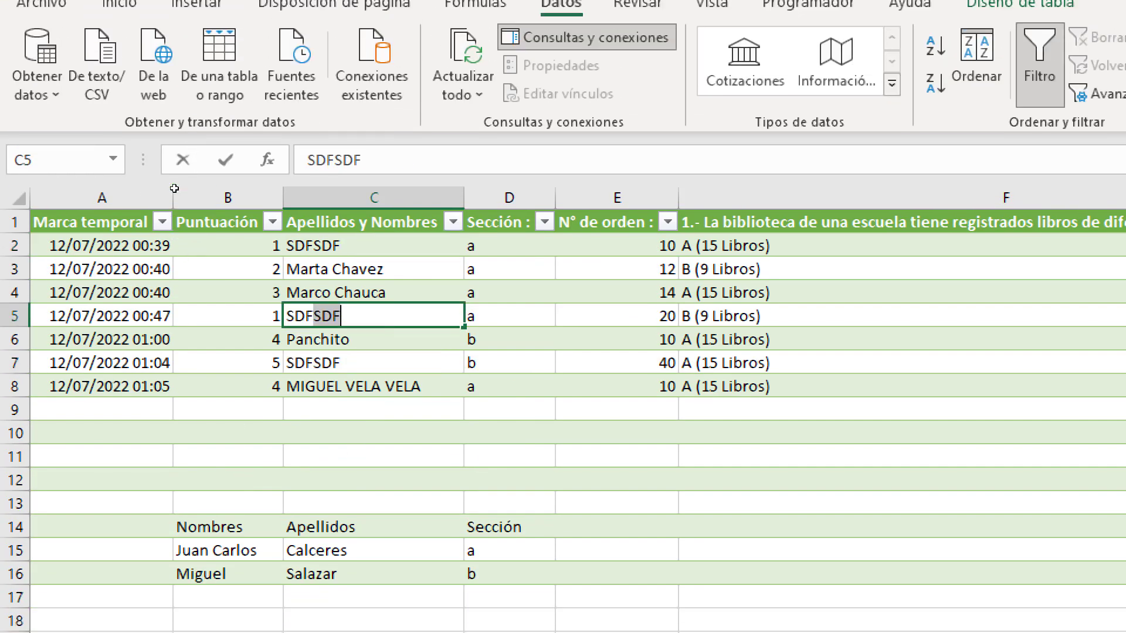
text(SZXDFSDF)
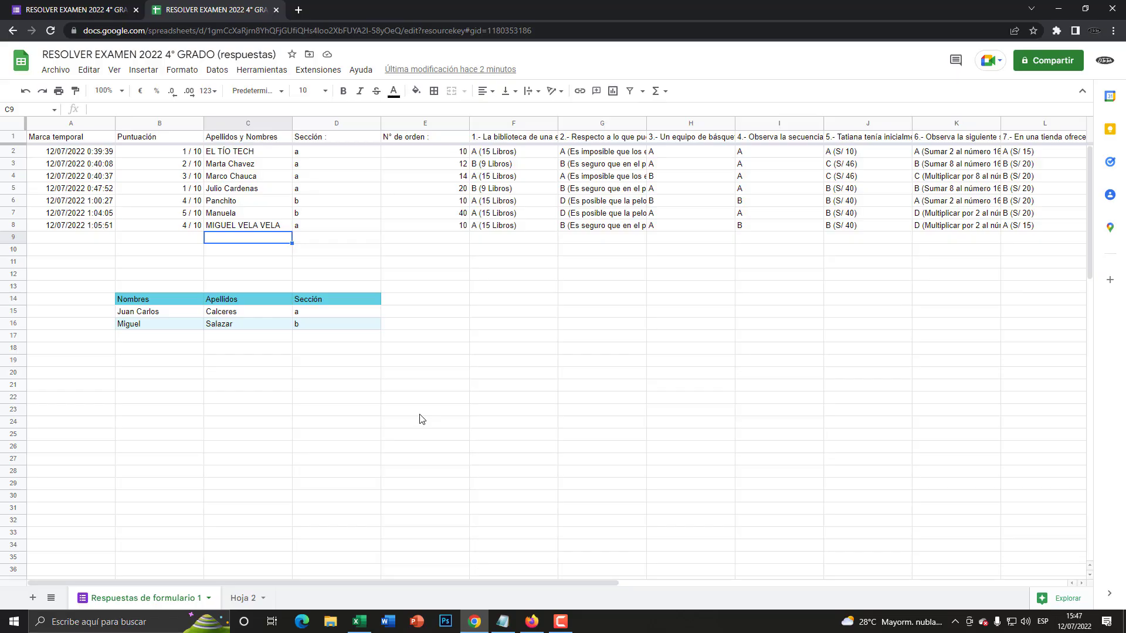
click(256, 212)
click(248, 179)
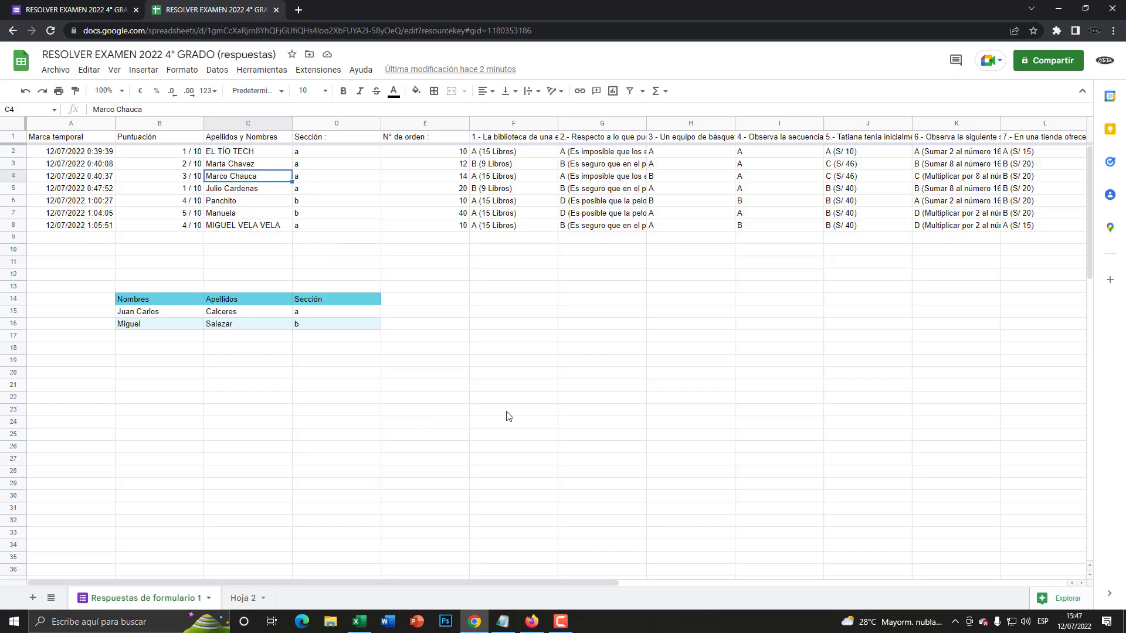
click(360, 621)
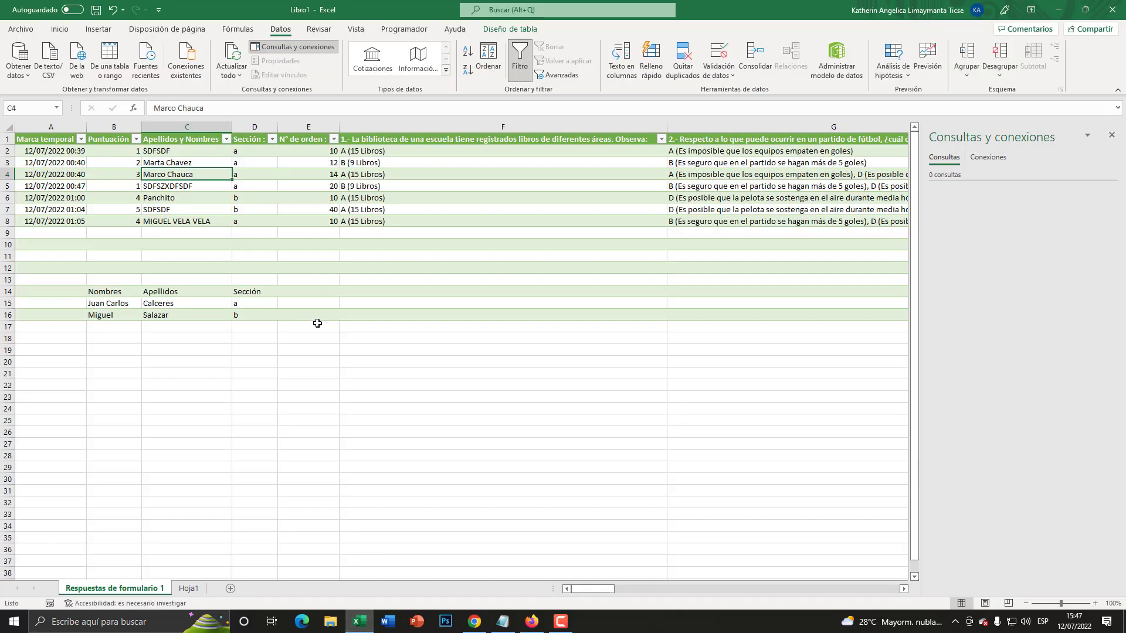
click(246, 208)
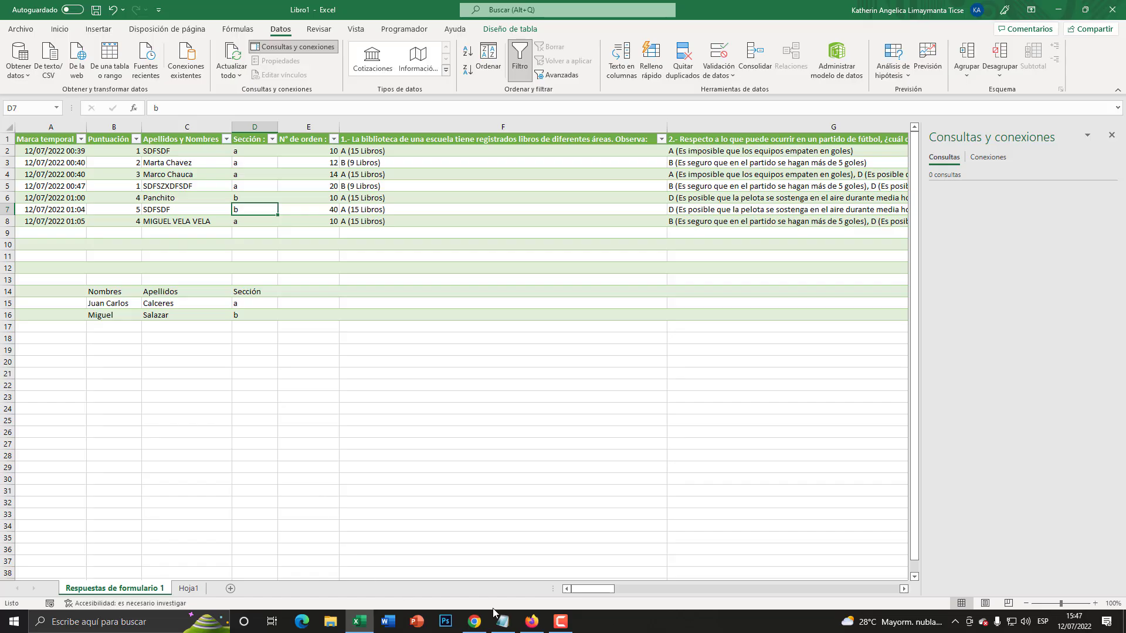
click(475, 621)
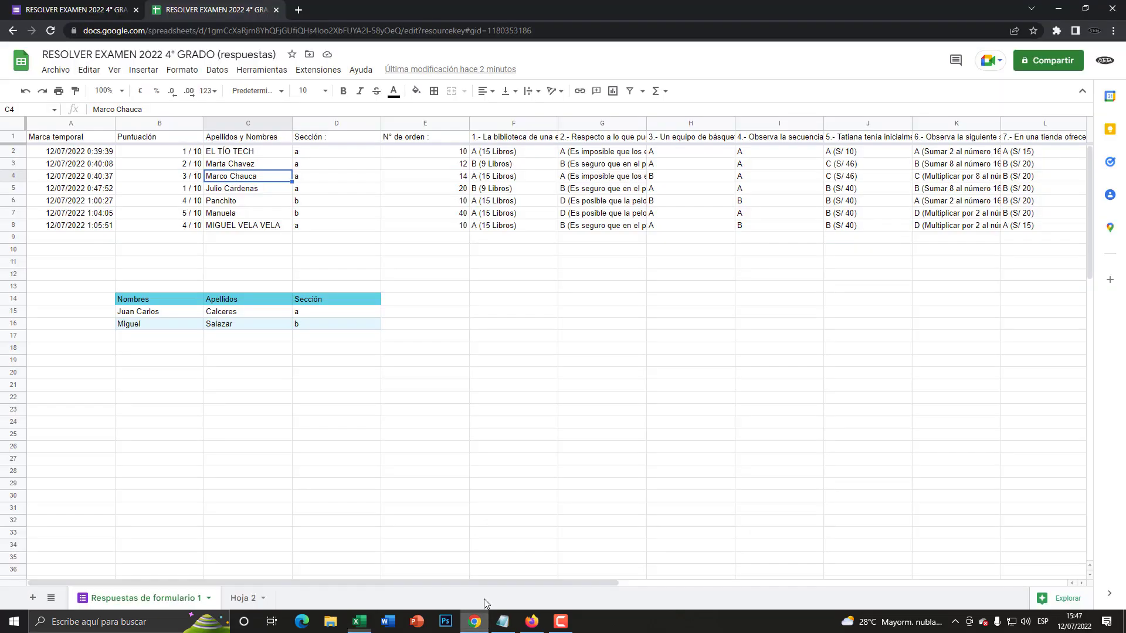
click(360, 621)
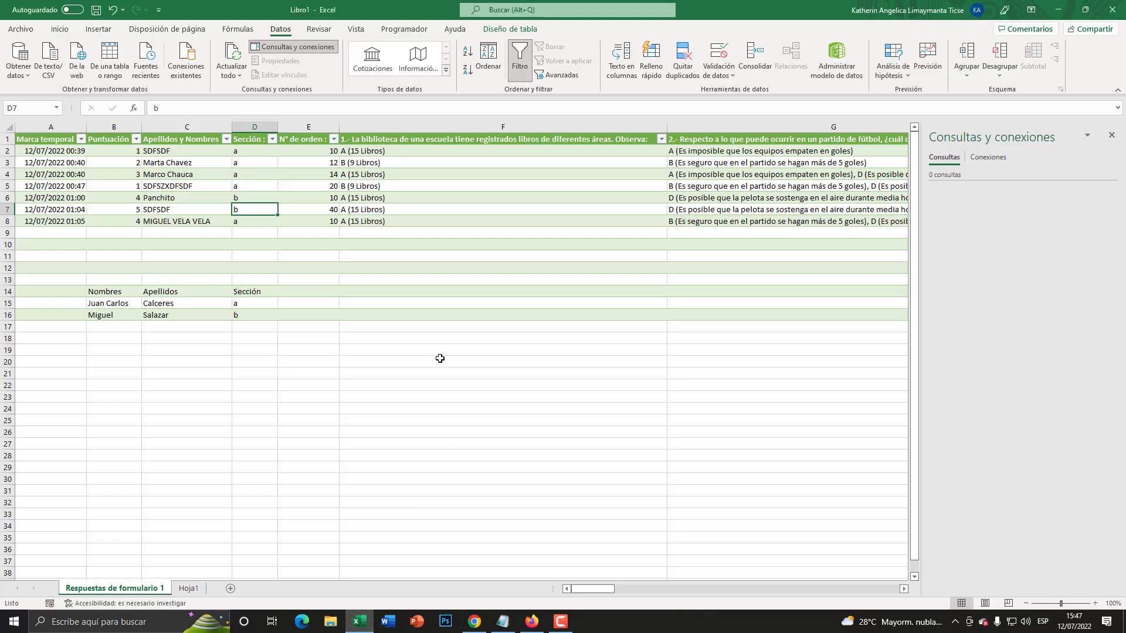
click(476, 622)
click(484, 625)
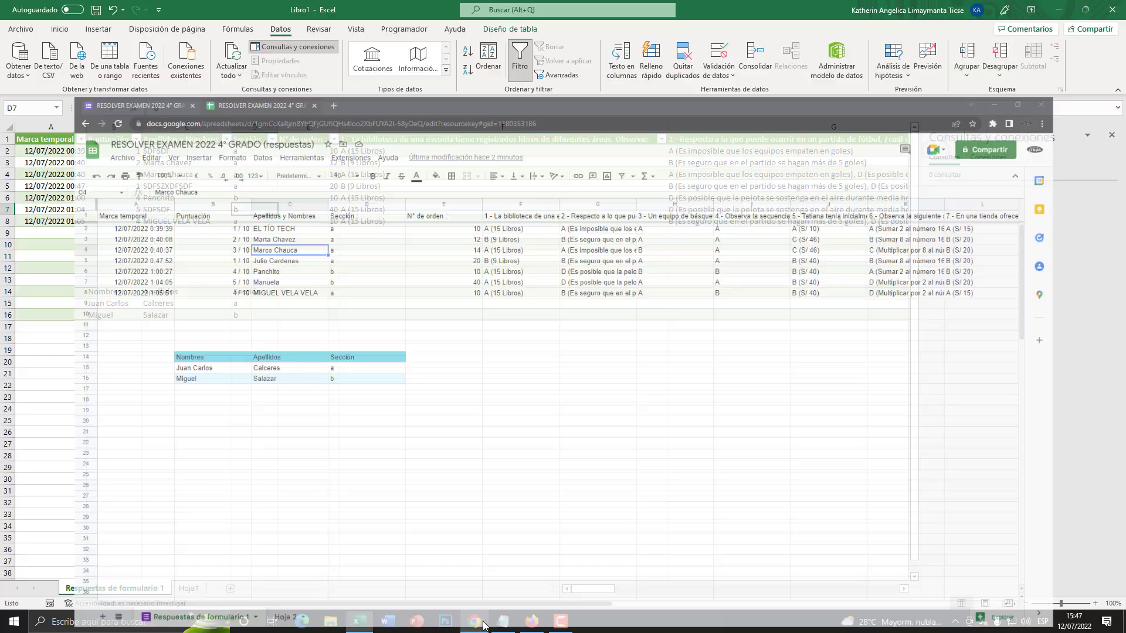
click(275, 194)
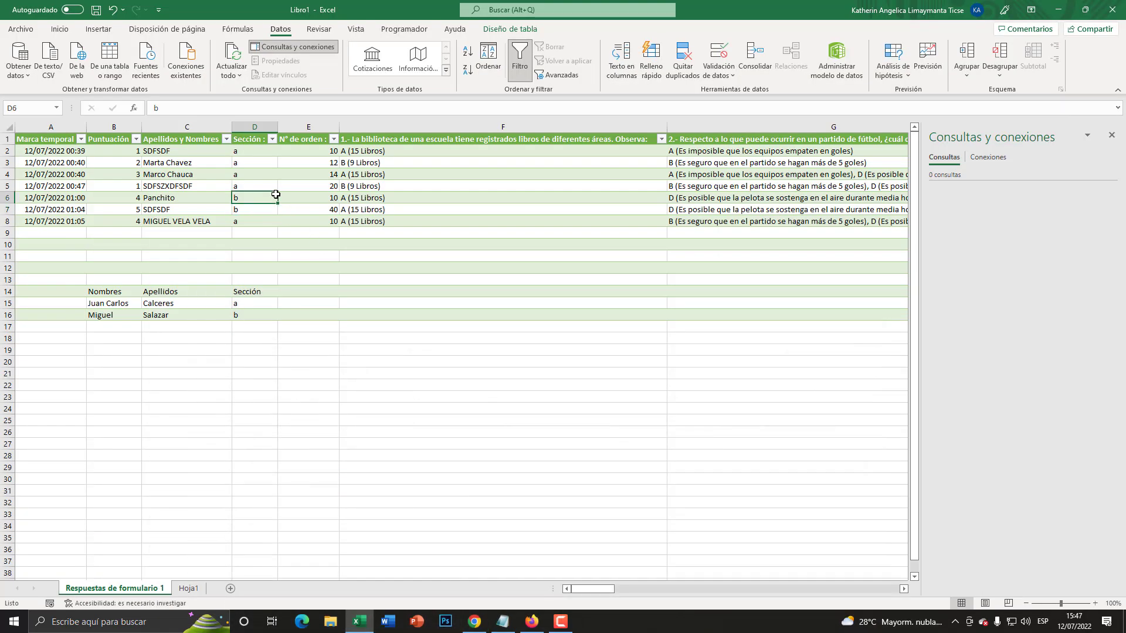